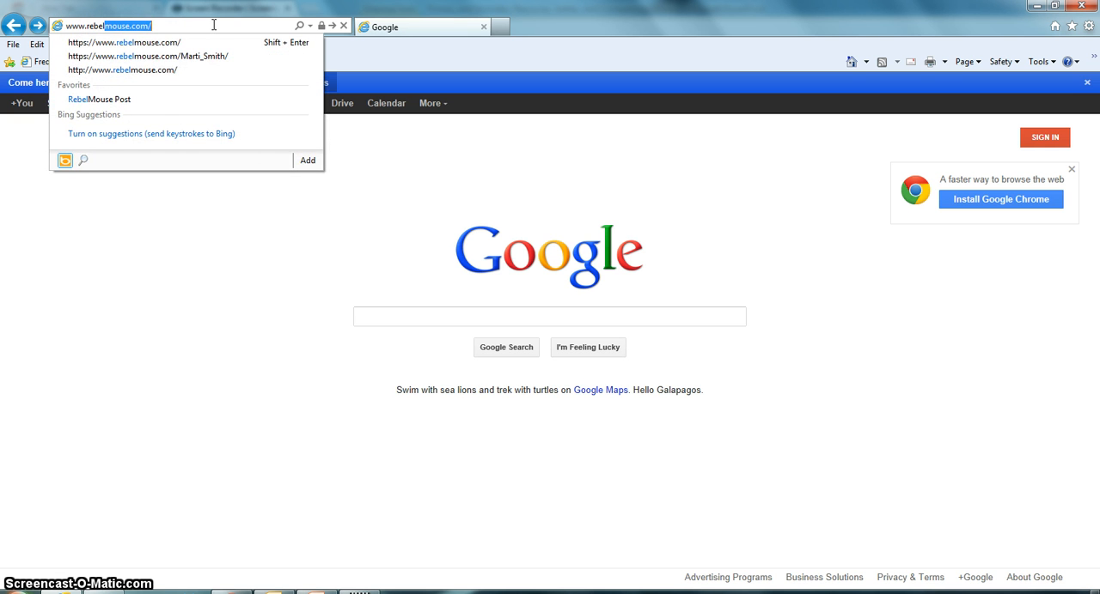
type("elmounse")
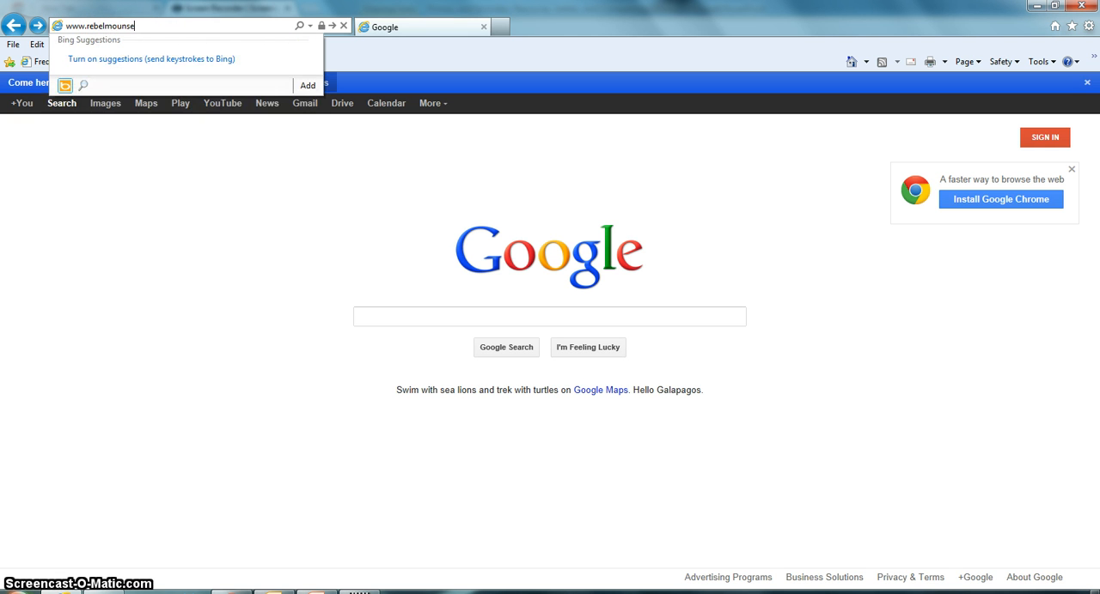
key("BackSpace")
key("BackSpace")
key("BackSpace")
type("se.com")
key("Return")
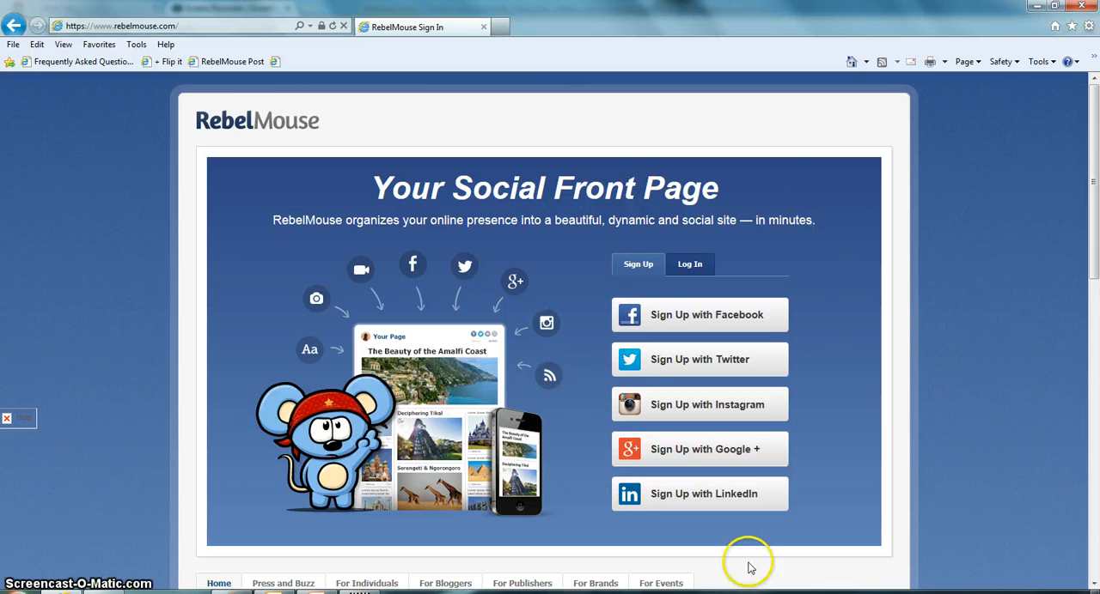
Review the privacy notes of the Facebook, Twitter and Google+ sign-up options, and choose to sign up with Google+
mouse_move(700, 317)
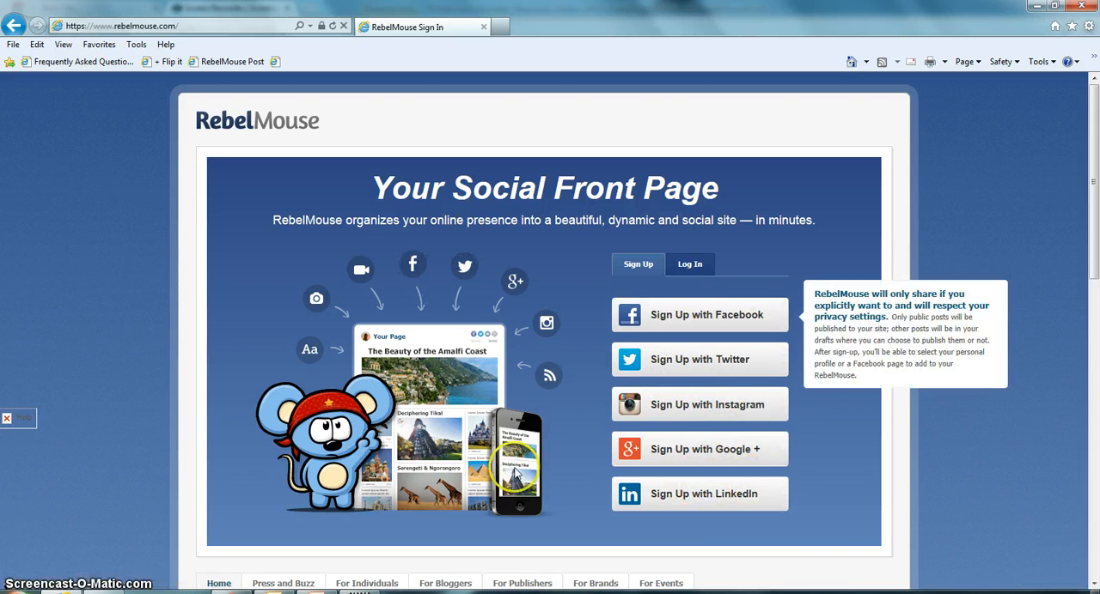
mouse_move(767, 320)
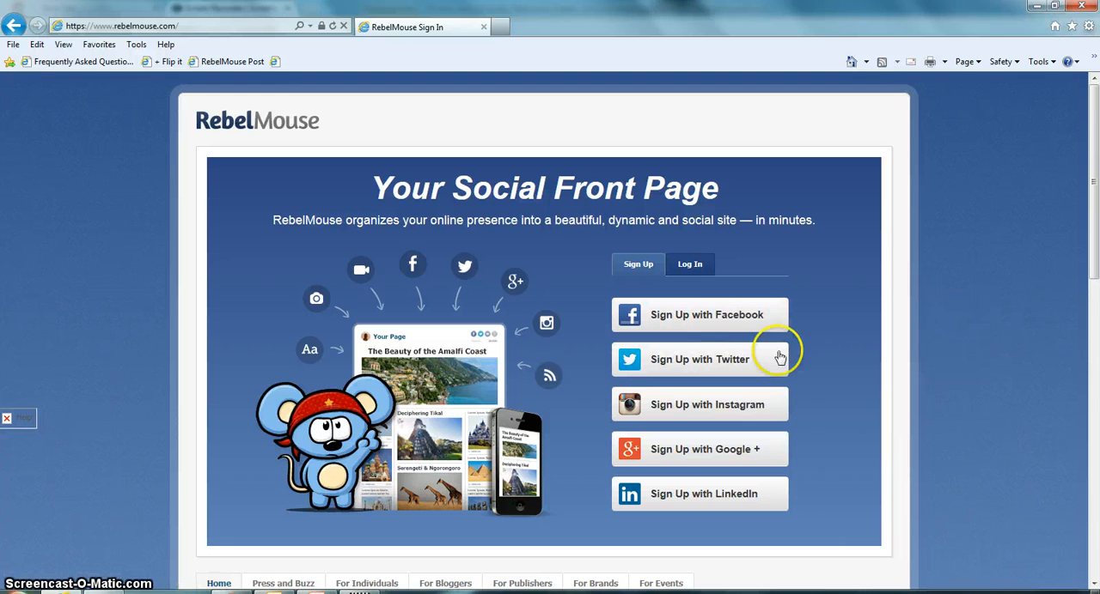
mouse_move(772, 358)
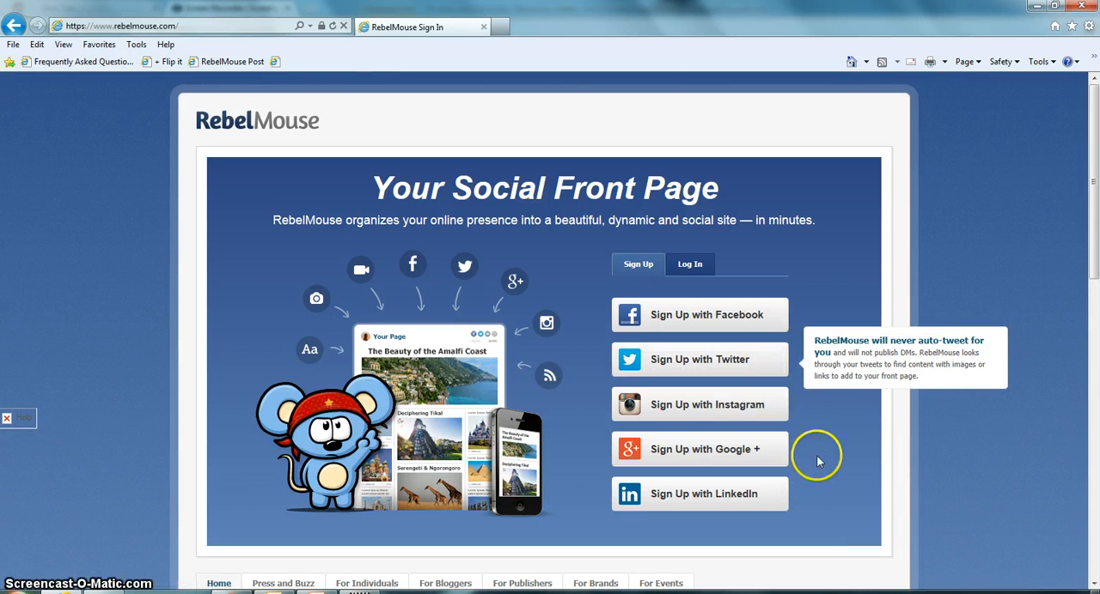
mouse_move(664, 450)
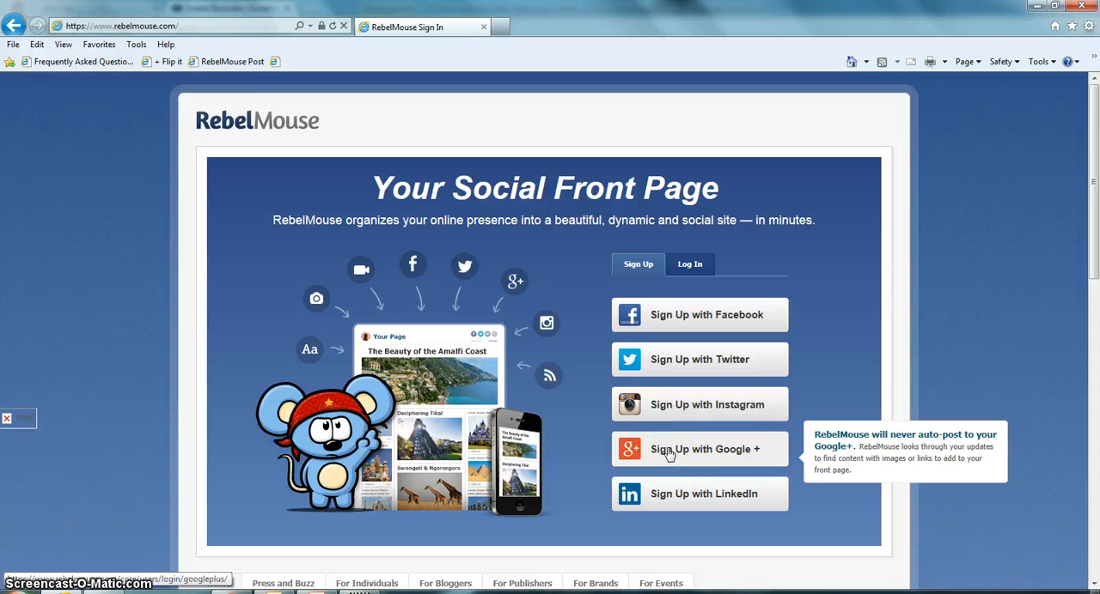
left_click(669, 451)
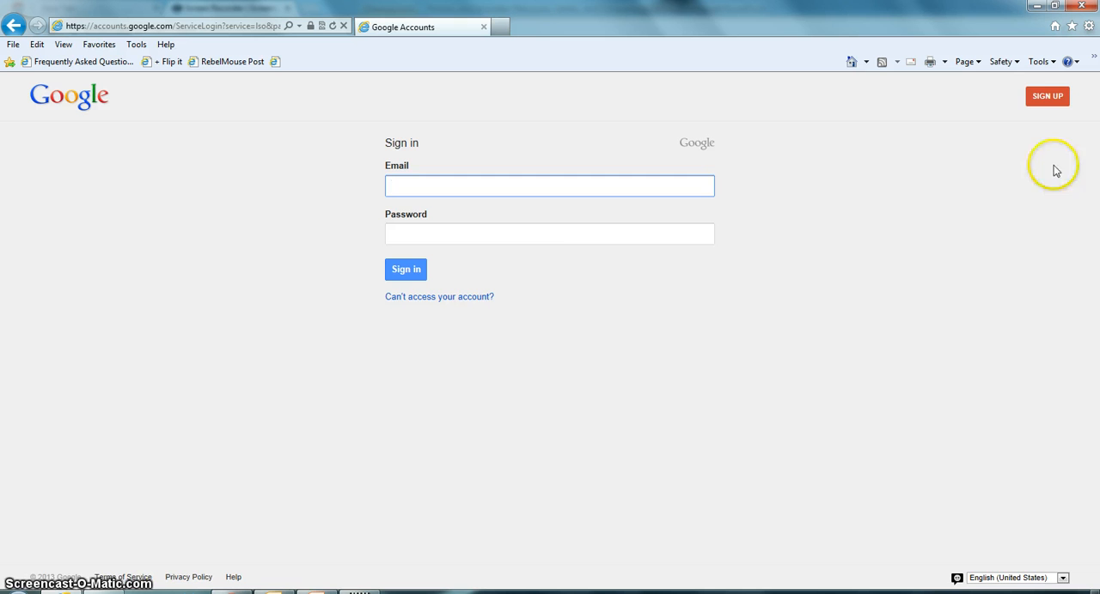
left_click(1045, 99)
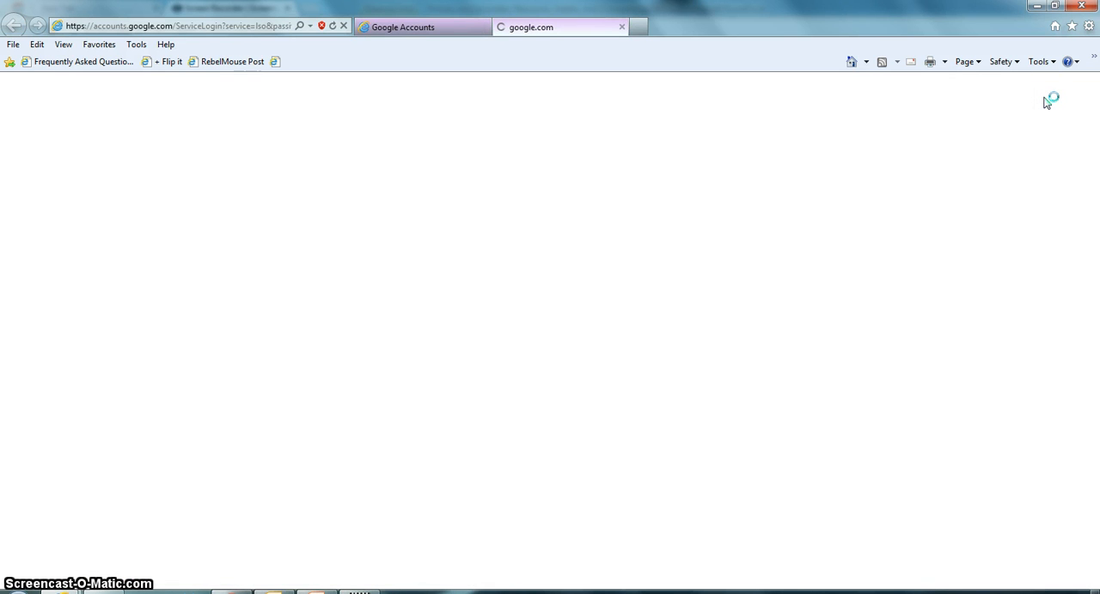
left_click(1043, 104)
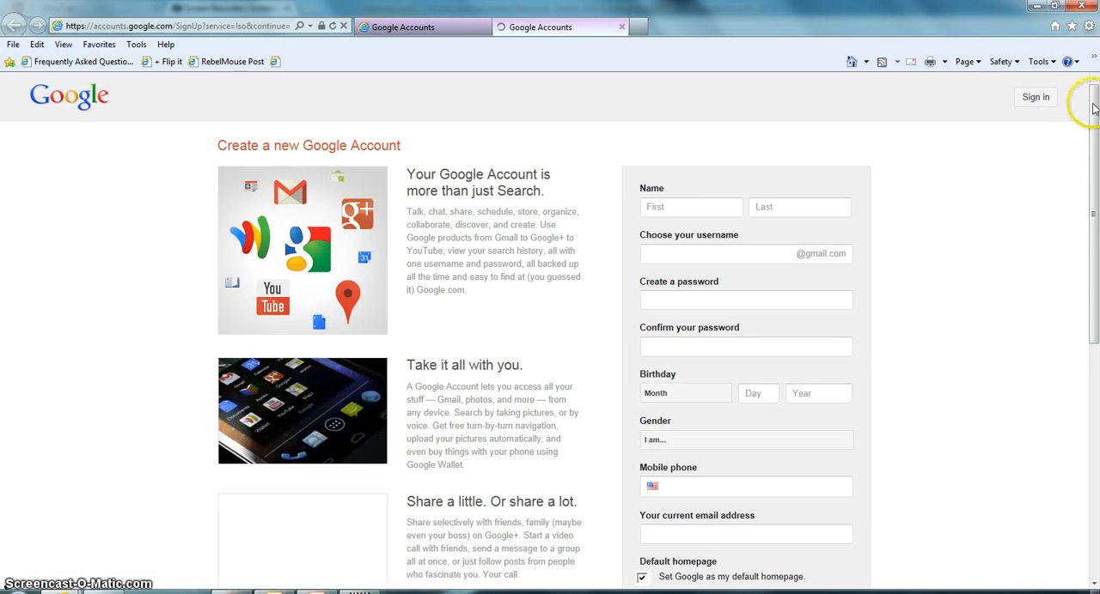
scroll(976, 328, "down", 3)
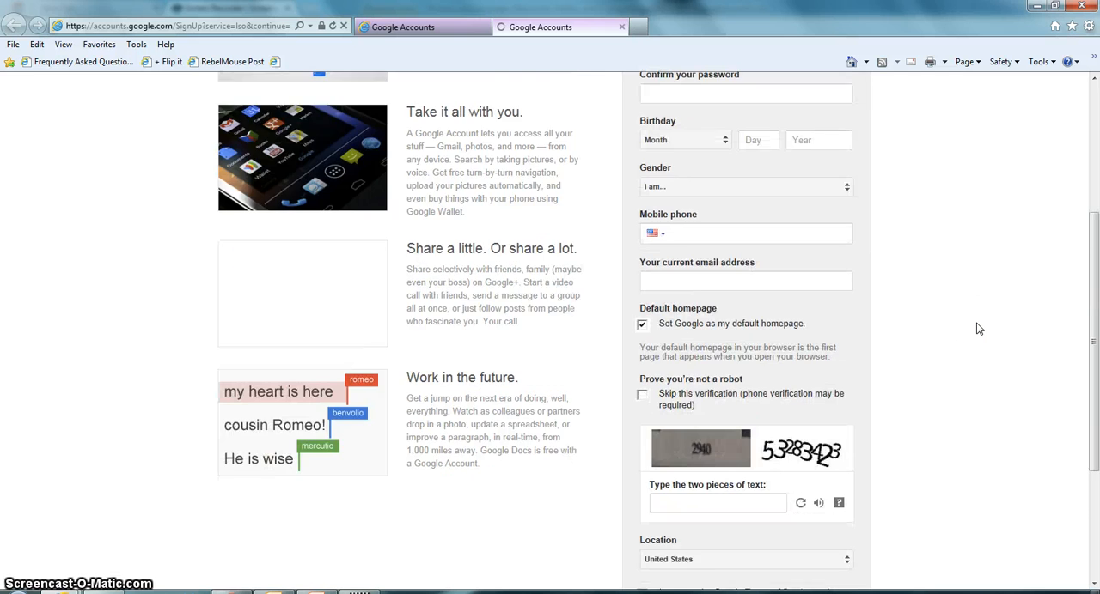
scroll(977, 328, "up", 2)
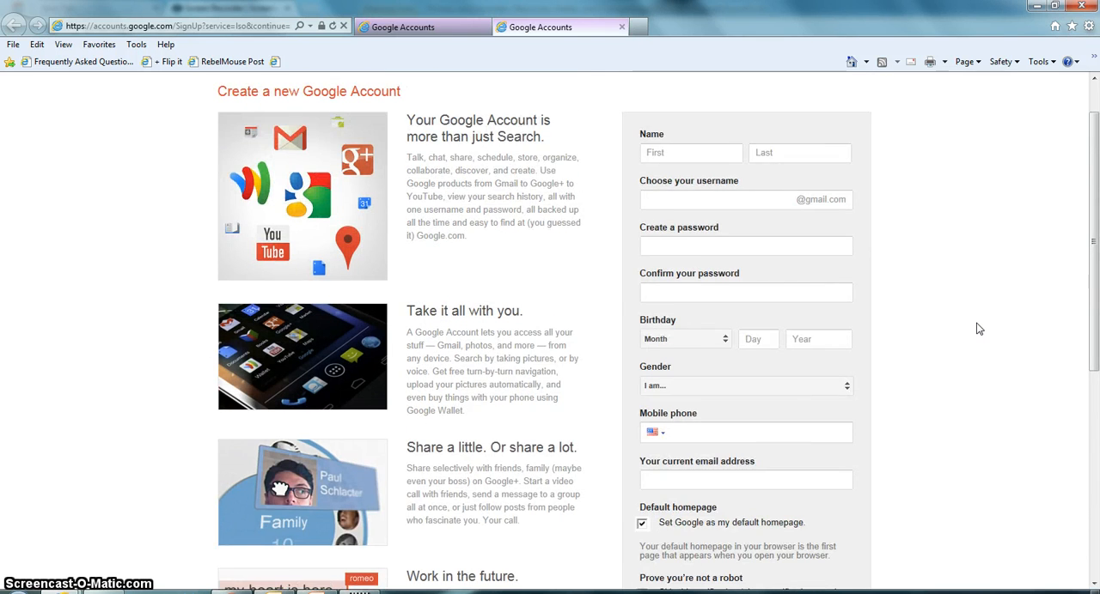
scroll(976, 328, "down", 1)
scroll(976, 329, "down", 2)
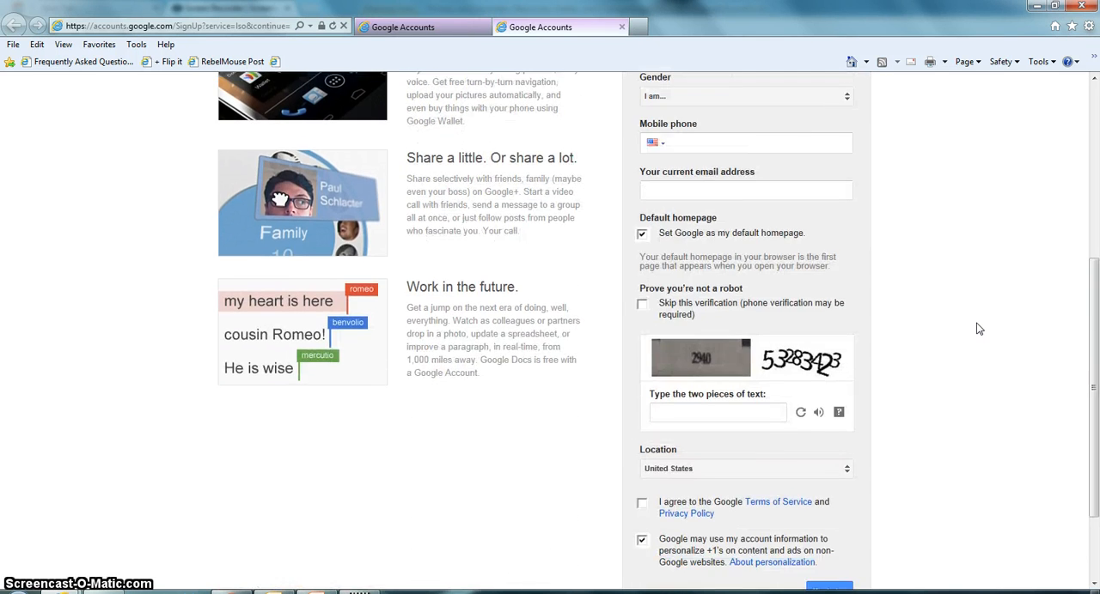
scroll(977, 328, "down", 2)
scroll(977, 329, "up", 5)
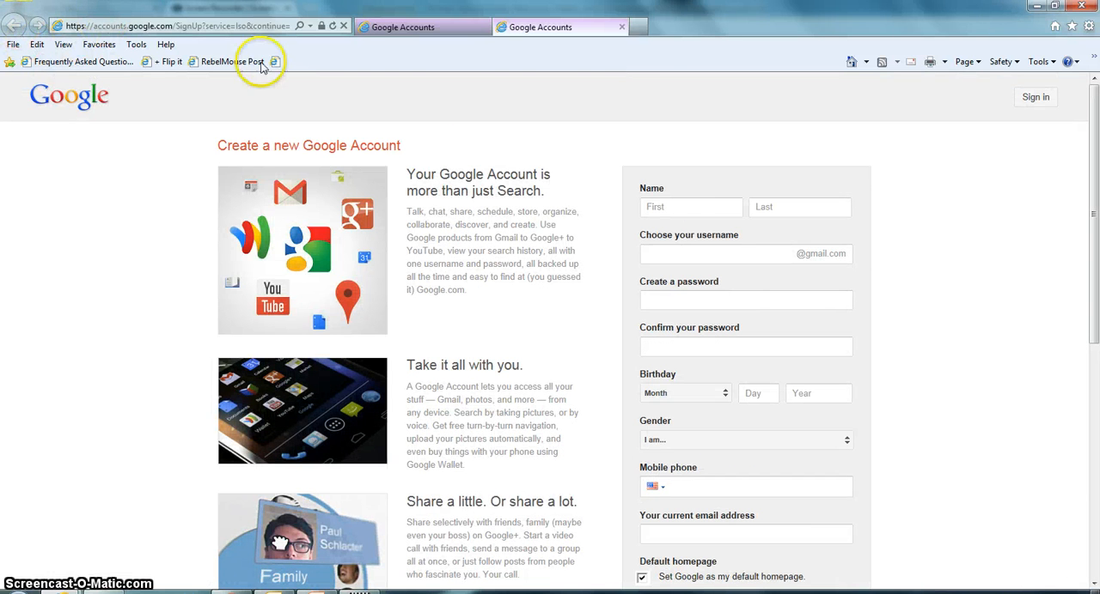
left_click(621, 26)
Sign in to Google with the account's e-mail and password, and accept RebelMouse's permission request
left_click(512, 185)
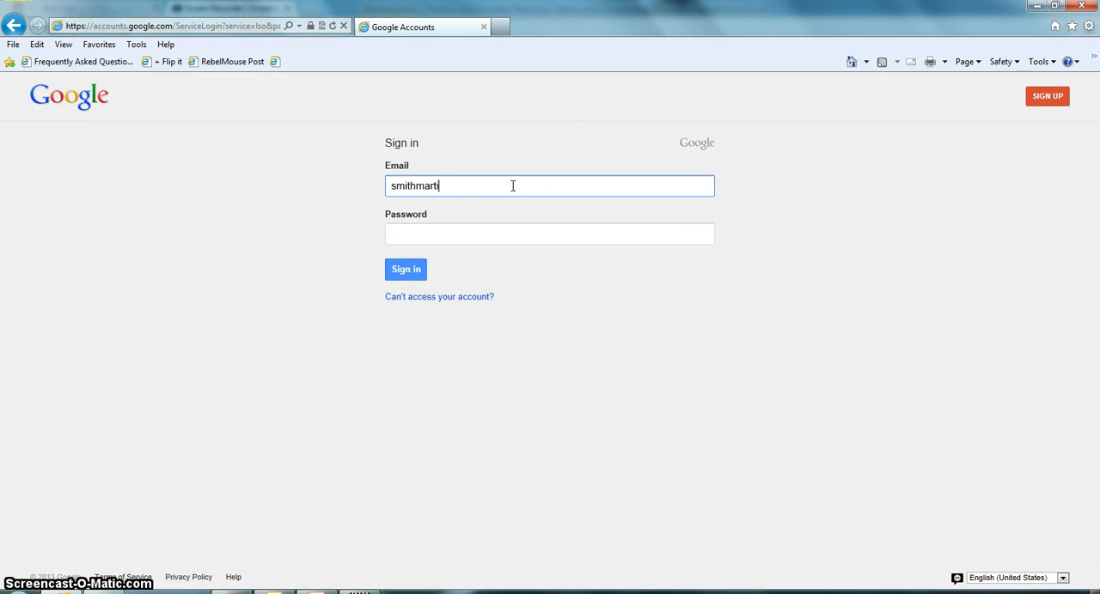
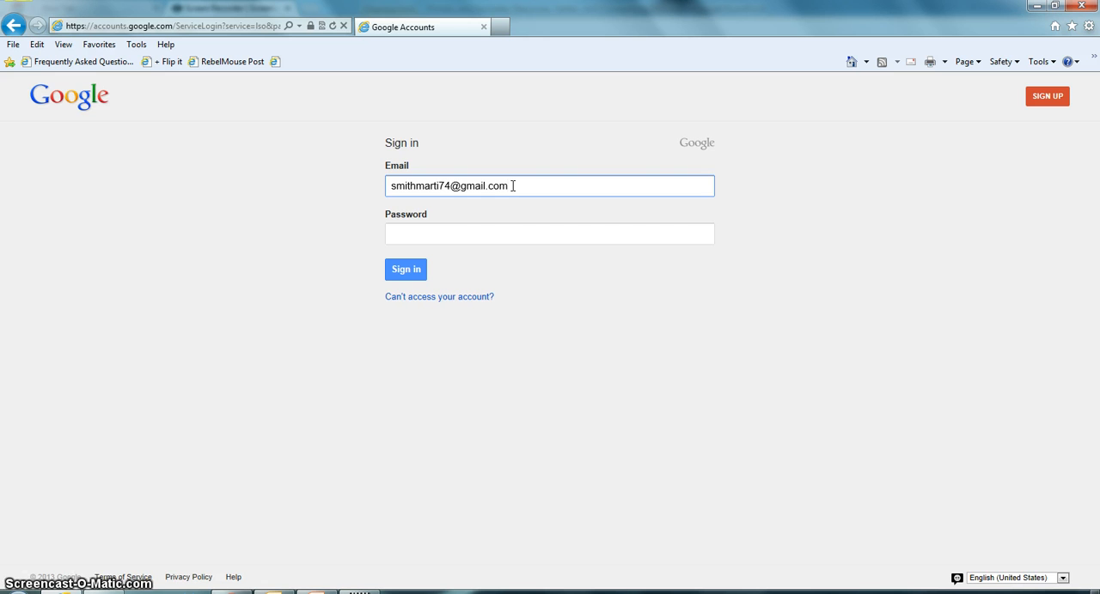
left_click(492, 231)
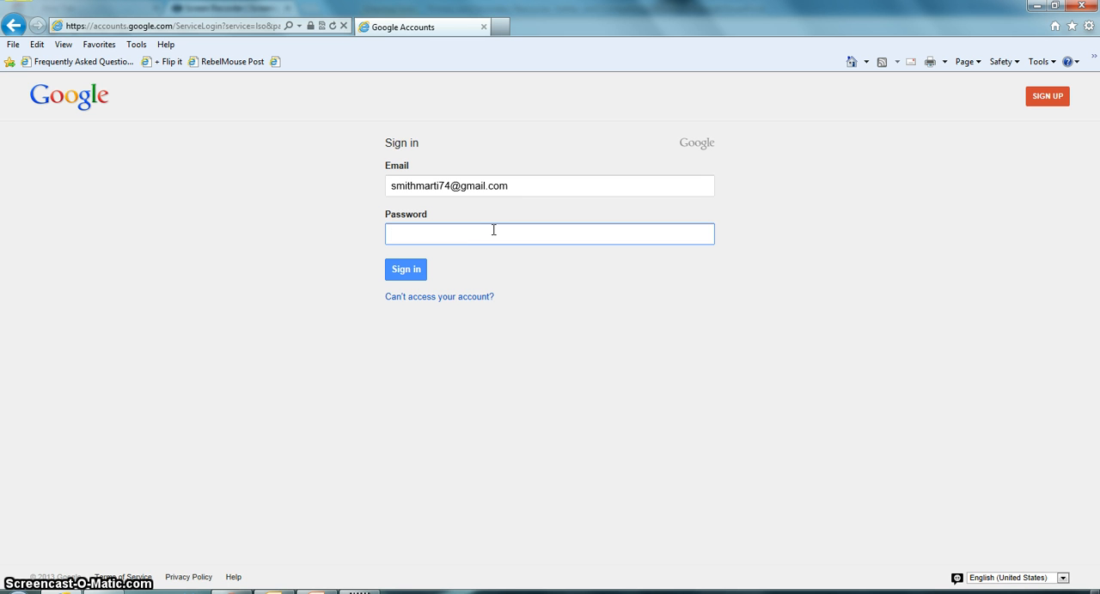
type("•••")
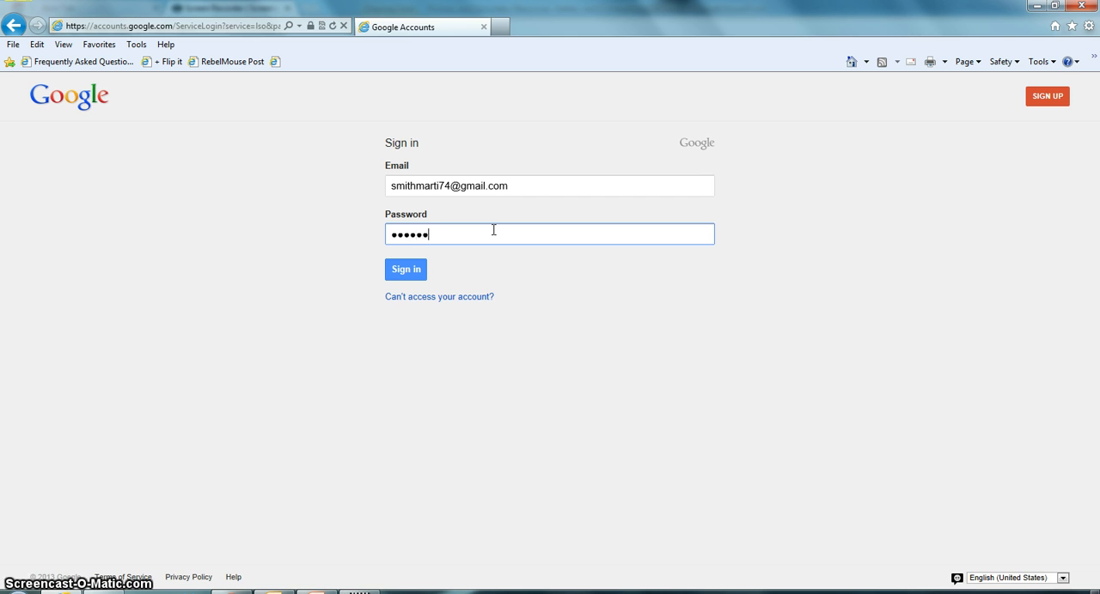
key("Return")
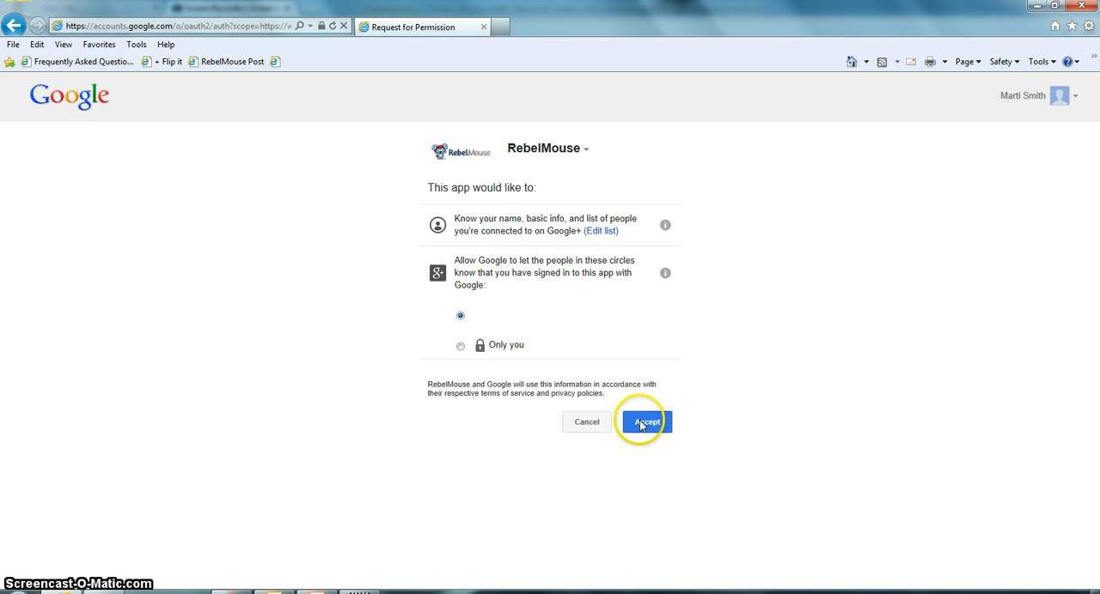
left_click(643, 425)
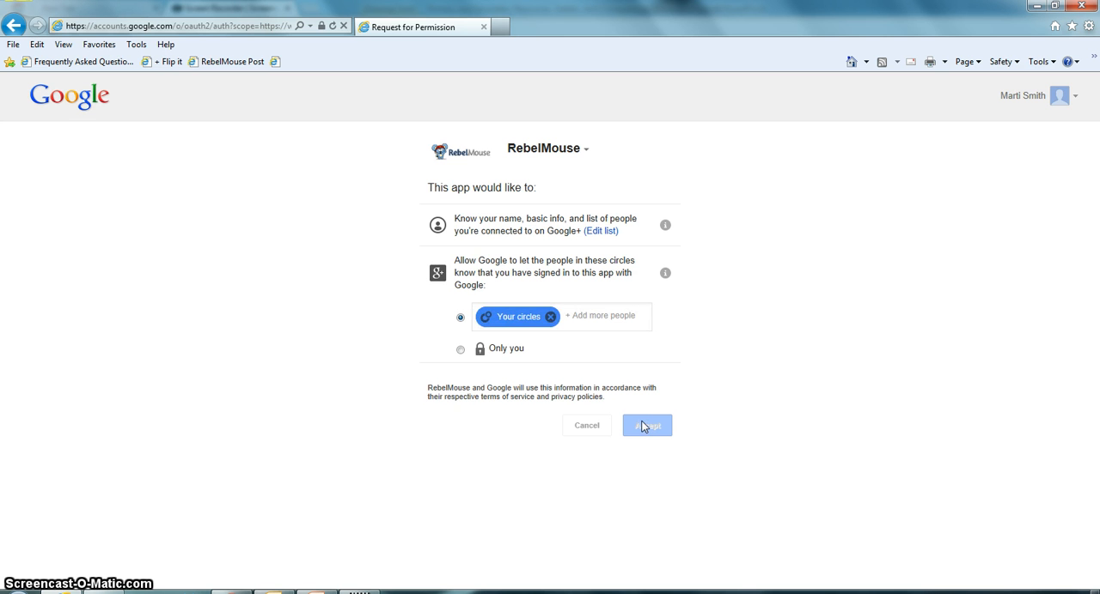
left_click(646, 432)
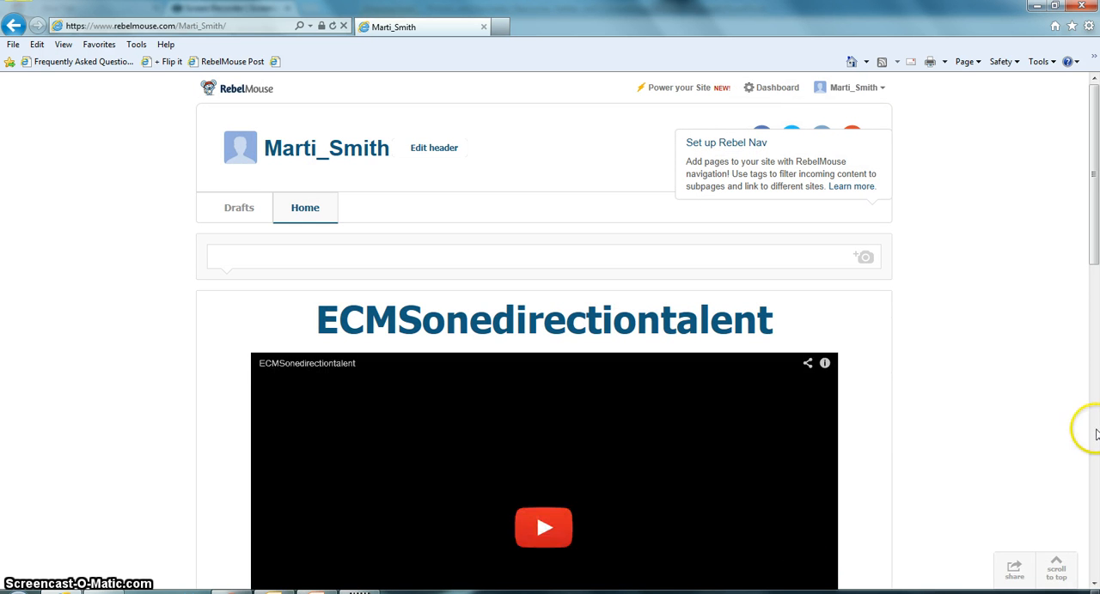
Look through the posts on the RebelMouse front page, and briefly open and close the Rebel Nav information page
scroll(1053, 344, "down", 7)
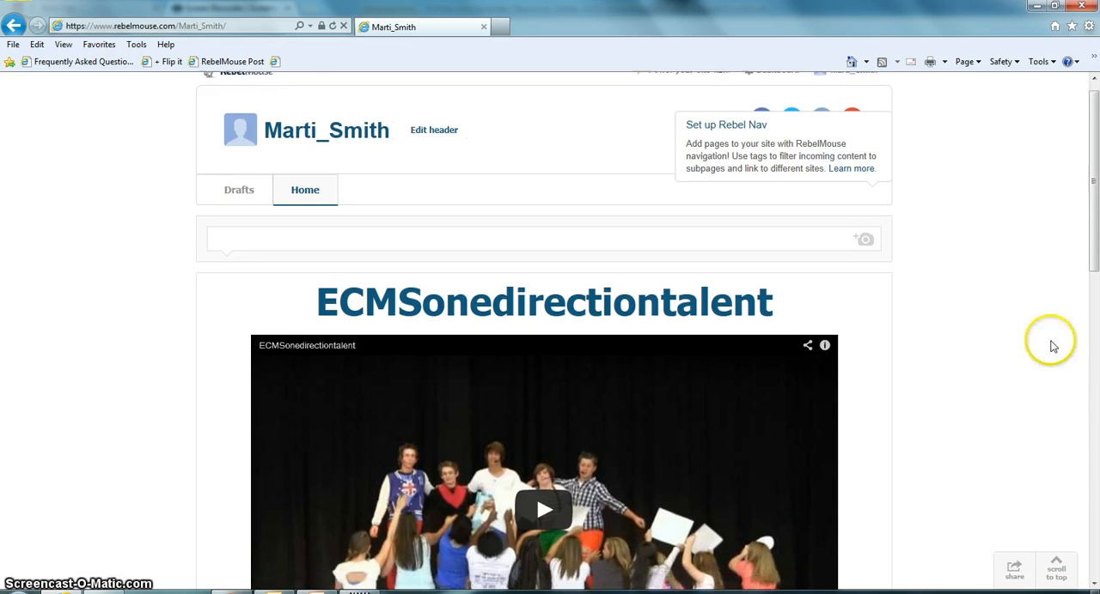
scroll(1049, 341, "down", 3)
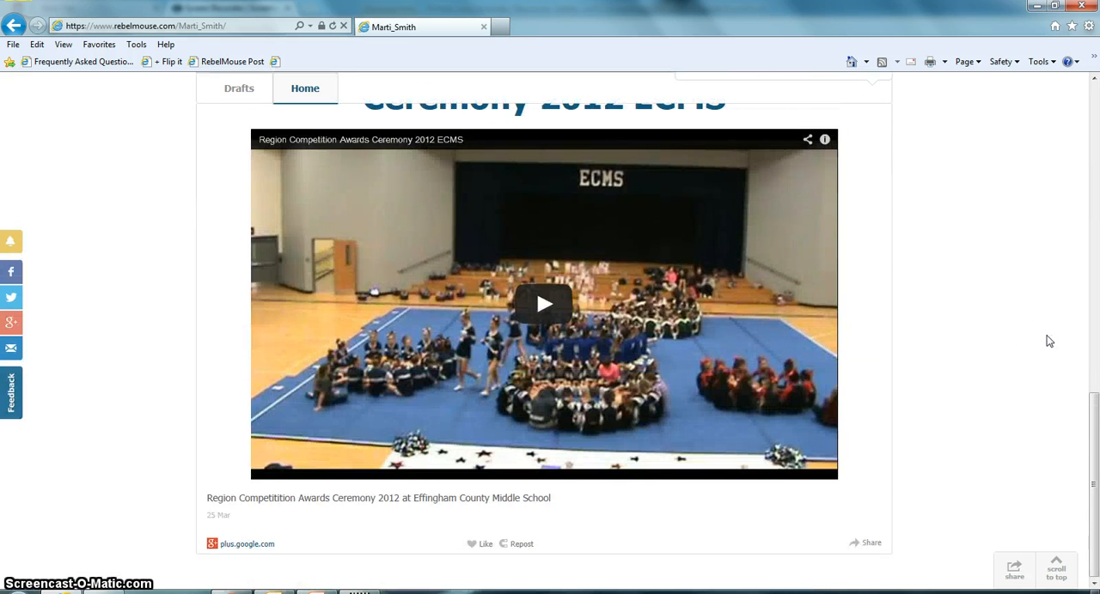
scroll(1049, 341, "up", 10)
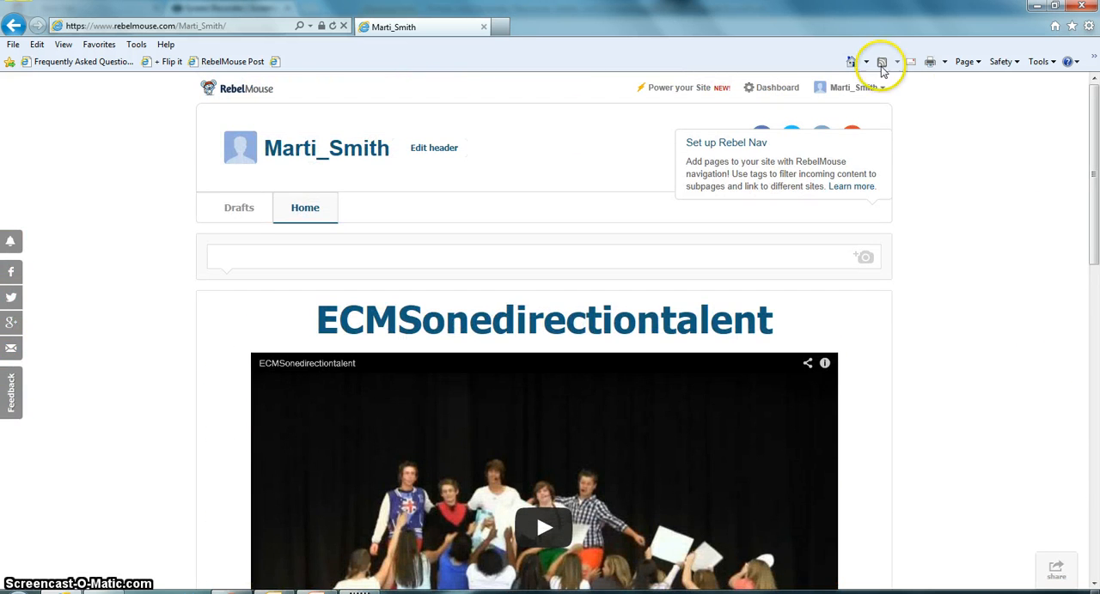
scroll(1018, 326, "down", 6)
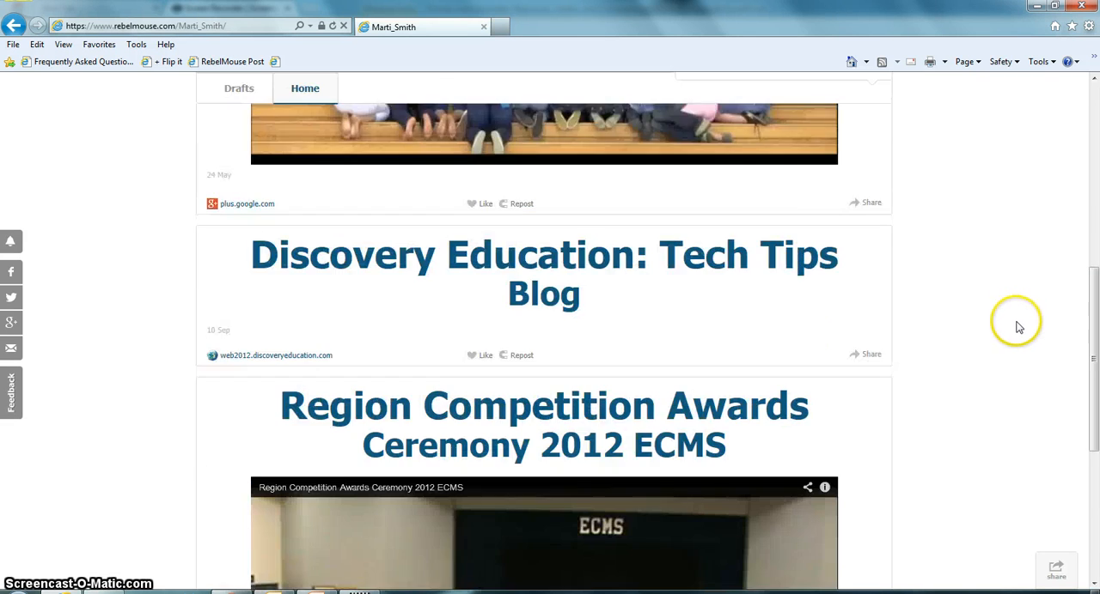
scroll(1020, 322, "down", 3)
scroll(1026, 307, "up", 10)
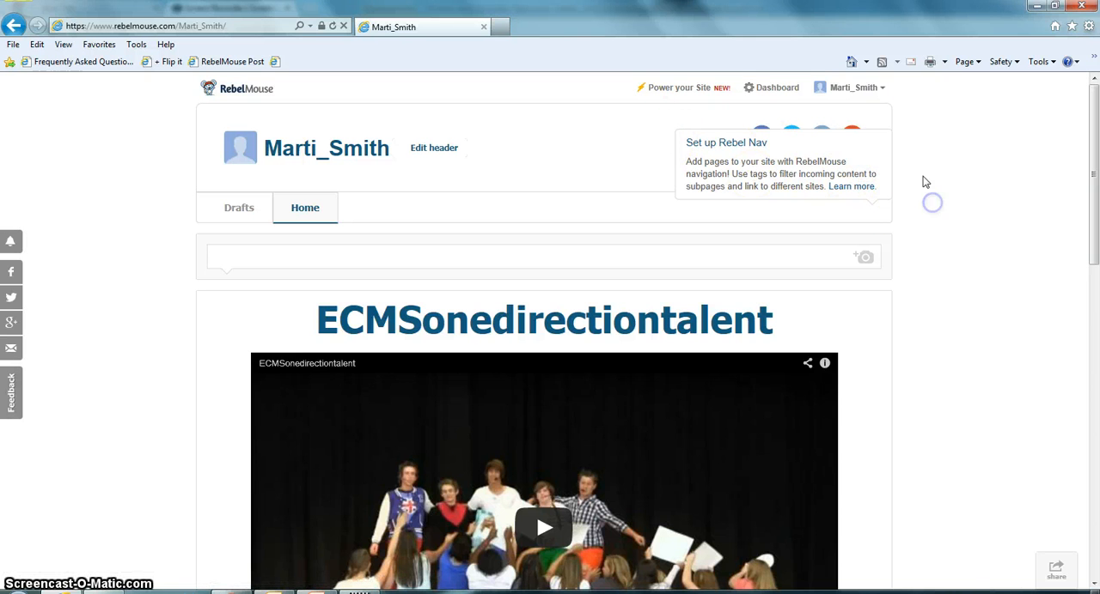
left_click(863, 188)
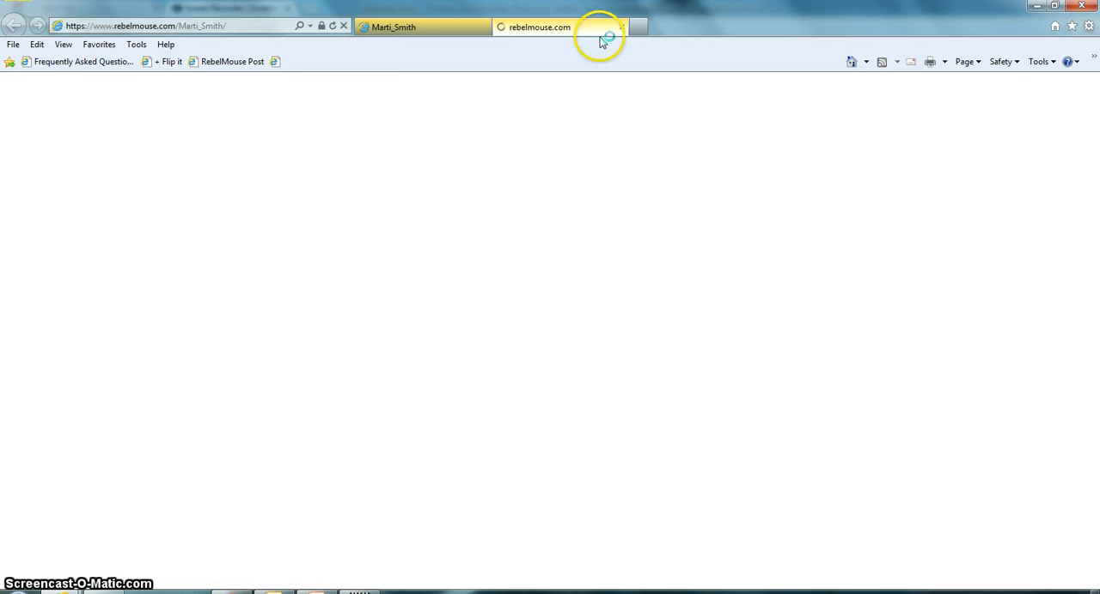
left_click(621, 28)
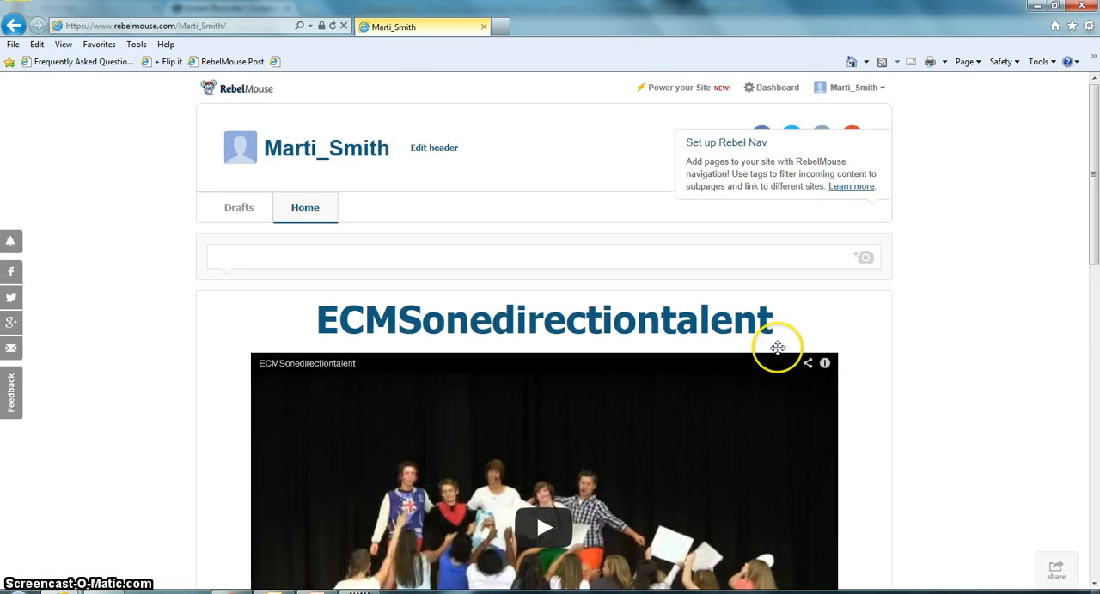
Open the site's dashboard and look over the social feed connections listed for the site
mouse_move(776, 347)
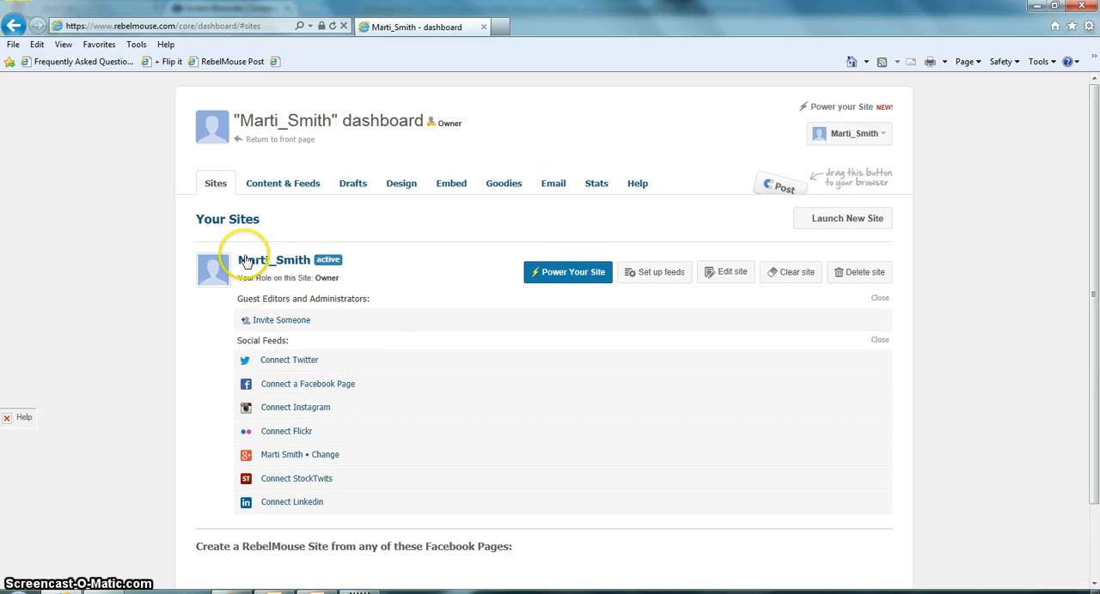
scroll(245, 249, "down", 1)
scroll(244, 249, "up", 1)
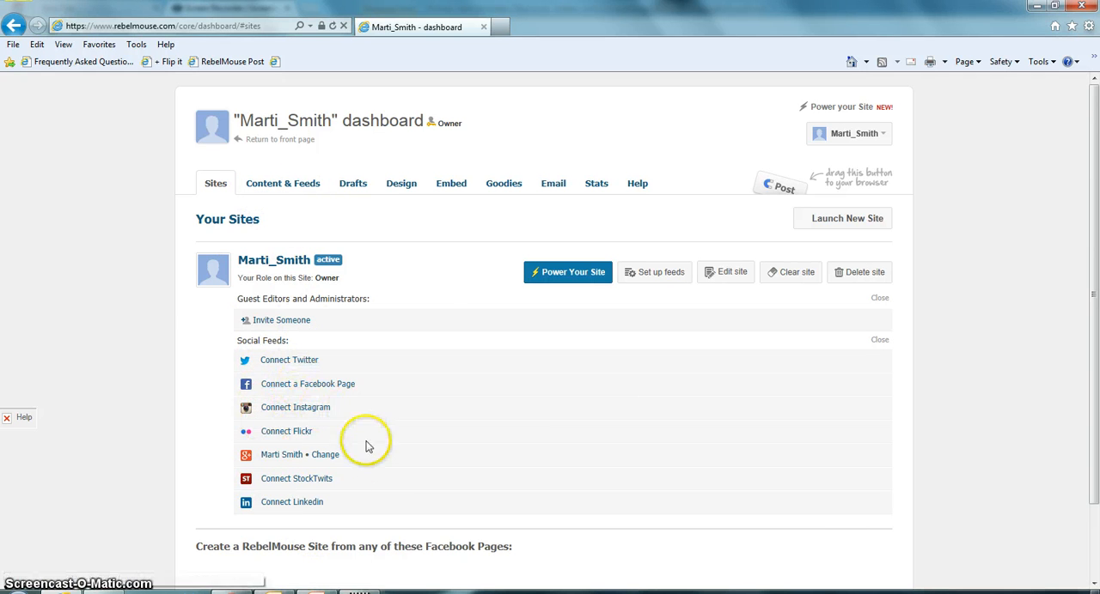
Open the Content & Feeds settings and examine the services that can be added as feeds
left_click(280, 185)
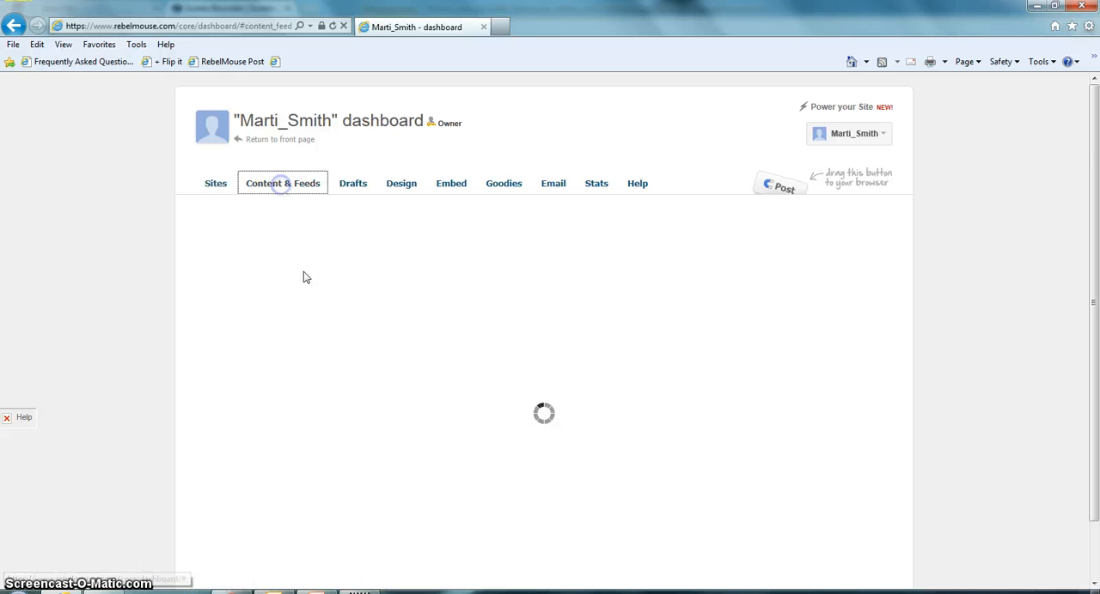
scroll(318, 395, "down", 7)
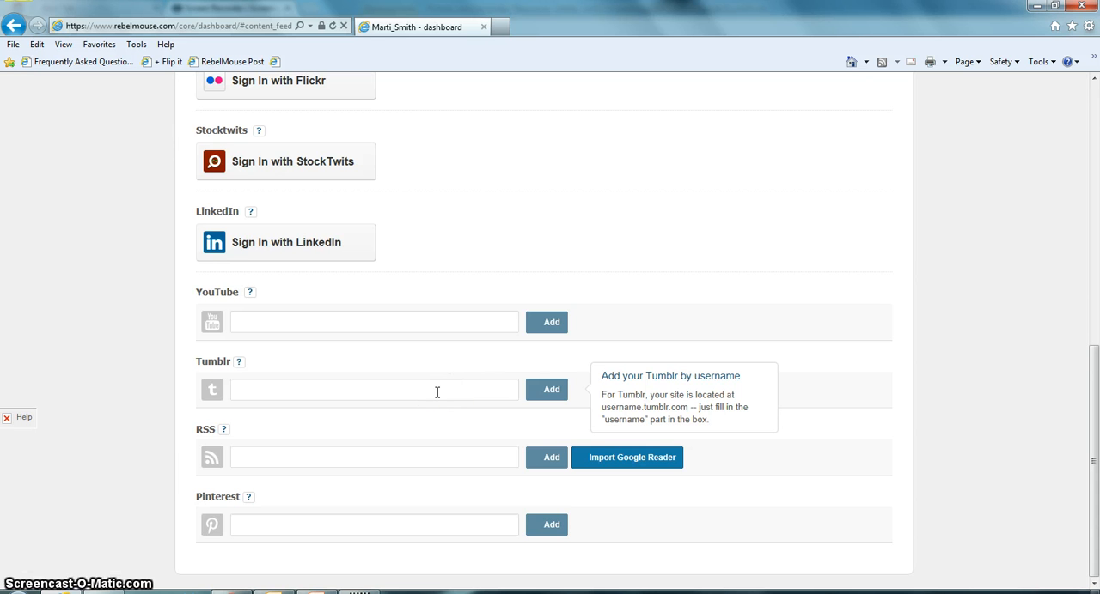
scroll(442, 386, "up", 10)
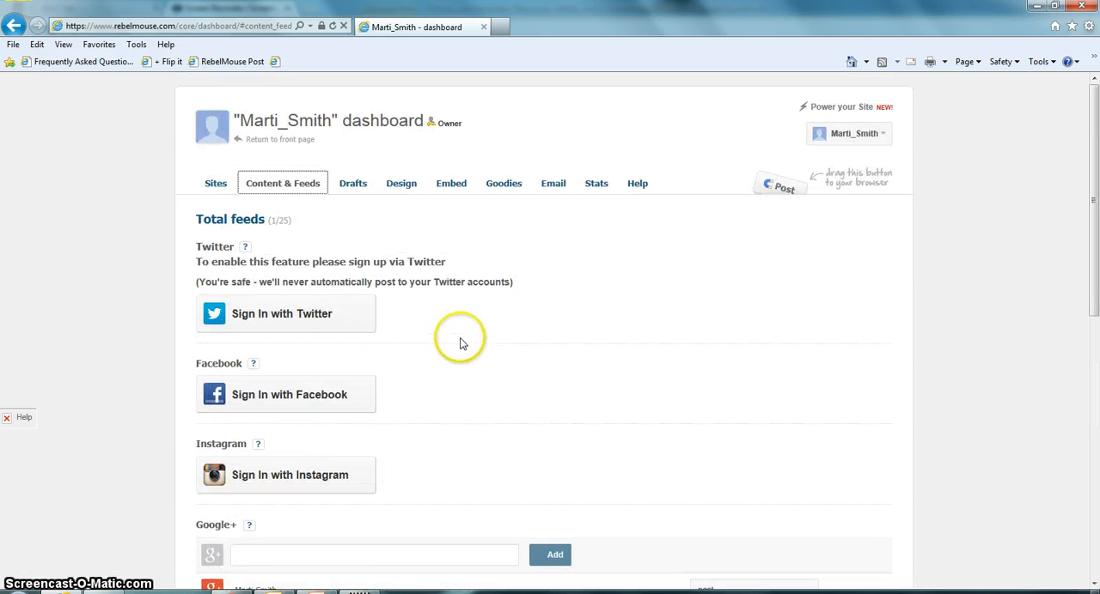
left_click(365, 186)
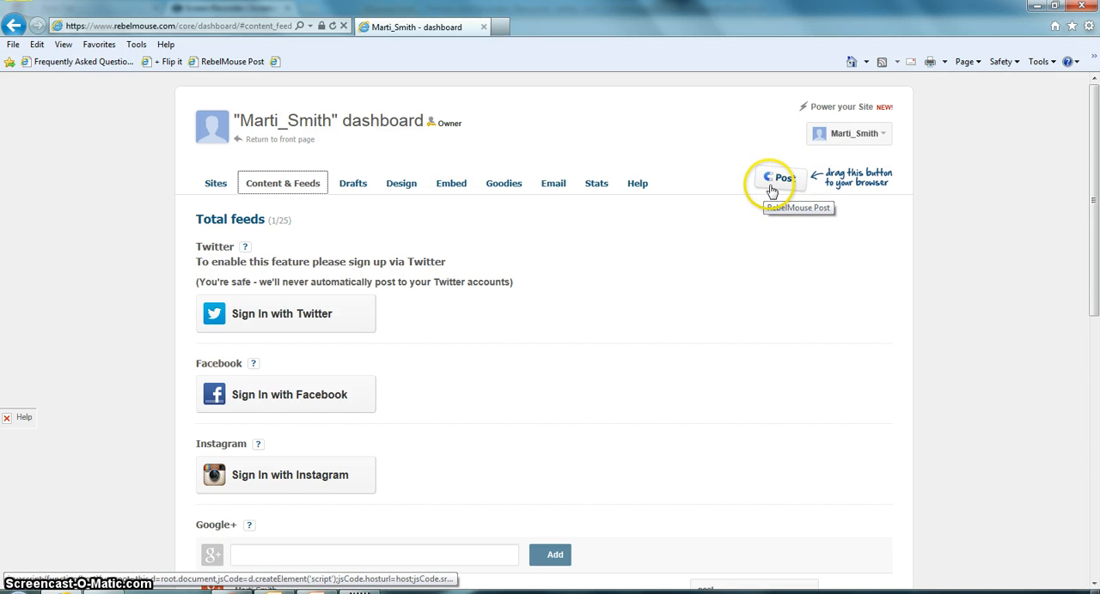
Add the RebelMouse Post bookmarklet to the browser's favorites bar and approve adding it
mouse_move(772, 191)
left_mouse_down()
mouse_move(575, 120)
mouse_move(344, 68)
left_mouse_up()
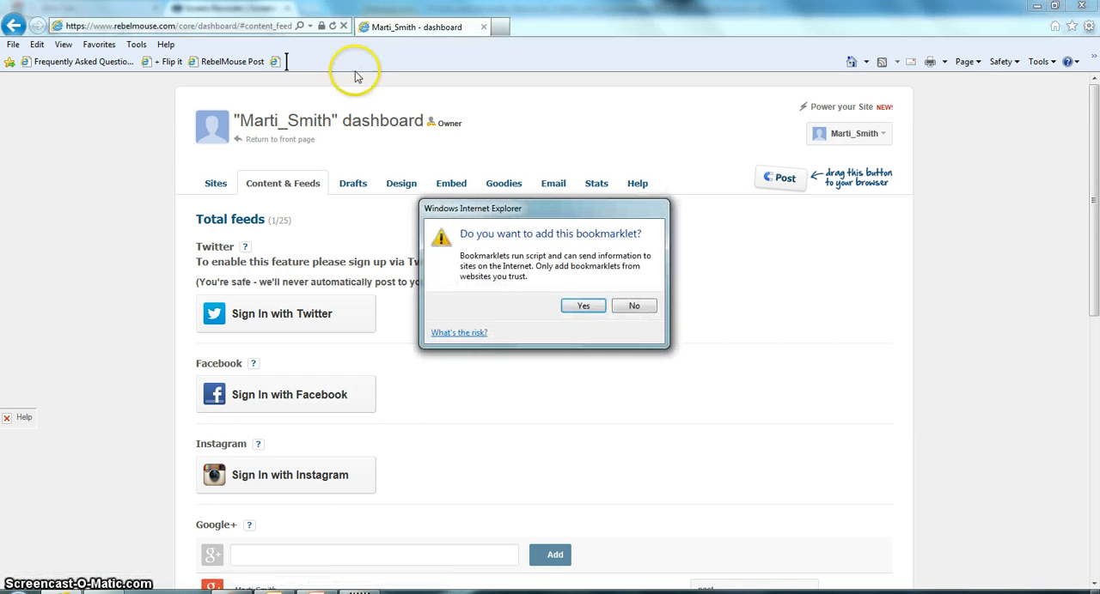
left_click(583, 307)
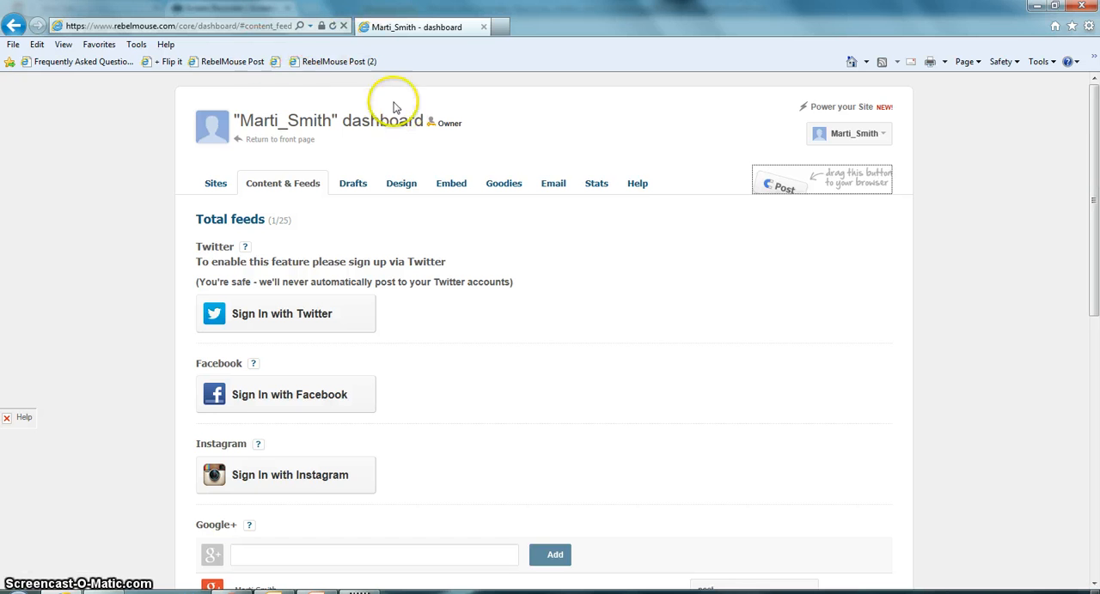
Open the site's Design settings and choose the page layout with a four-column grid and one large featured post
left_click(365, 190)
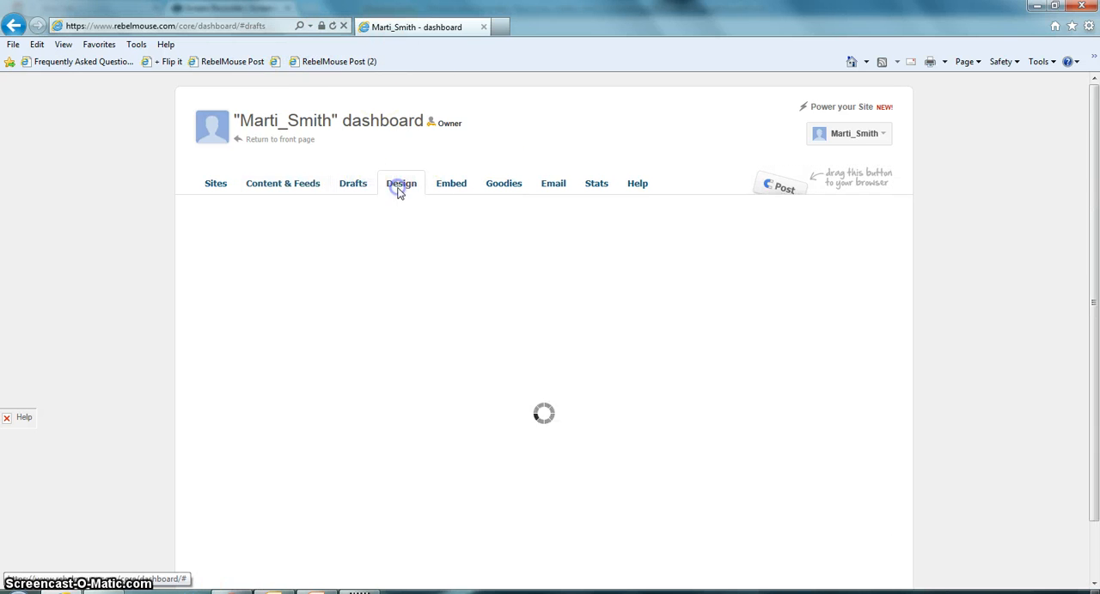
left_click(400, 189)
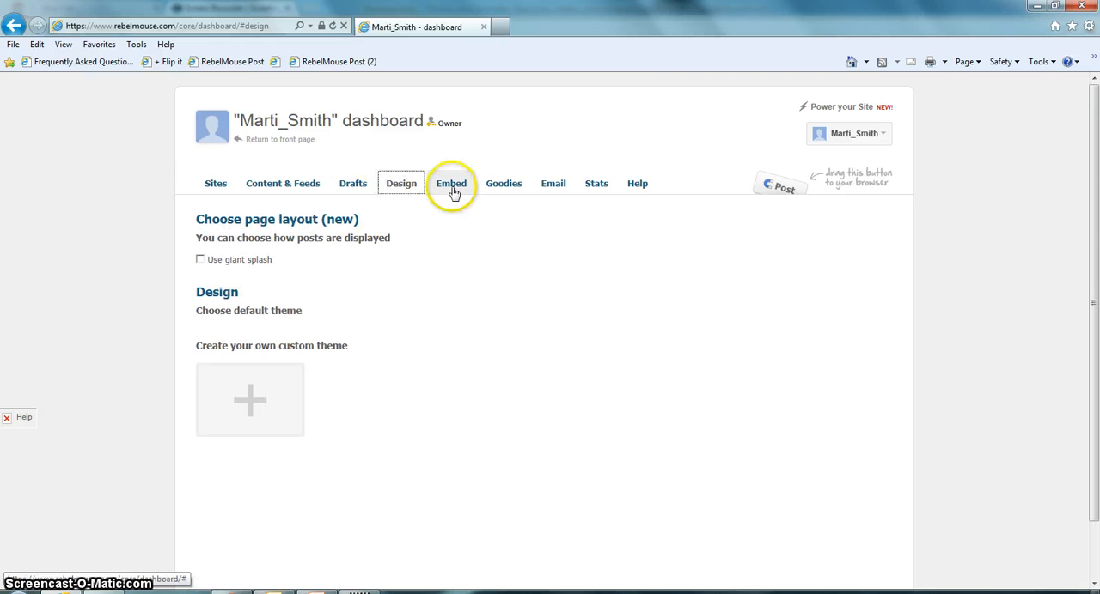
scroll(232, 288, "down", 1)
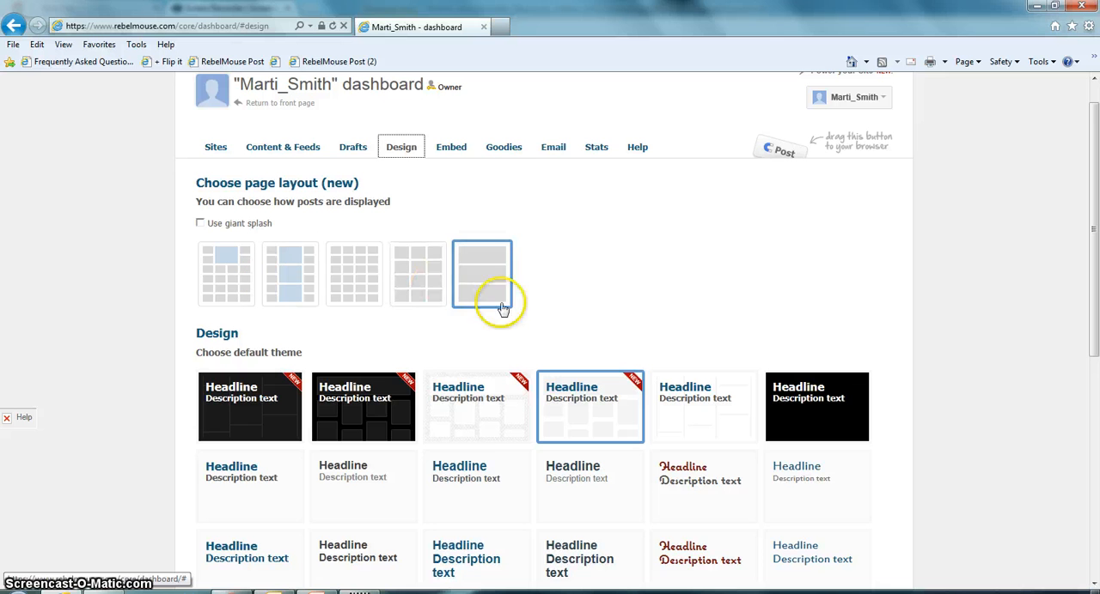
left_click(234, 285)
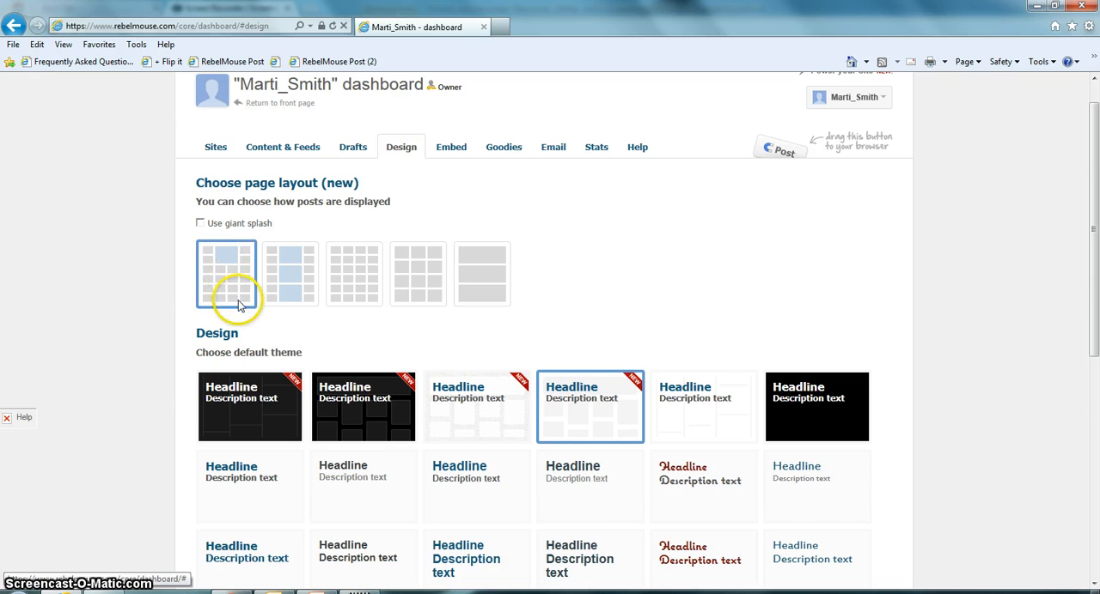
Apply the black default theme with dark separate post tiles, the second one marked NEW
scroll(233, 295, "down", 3)
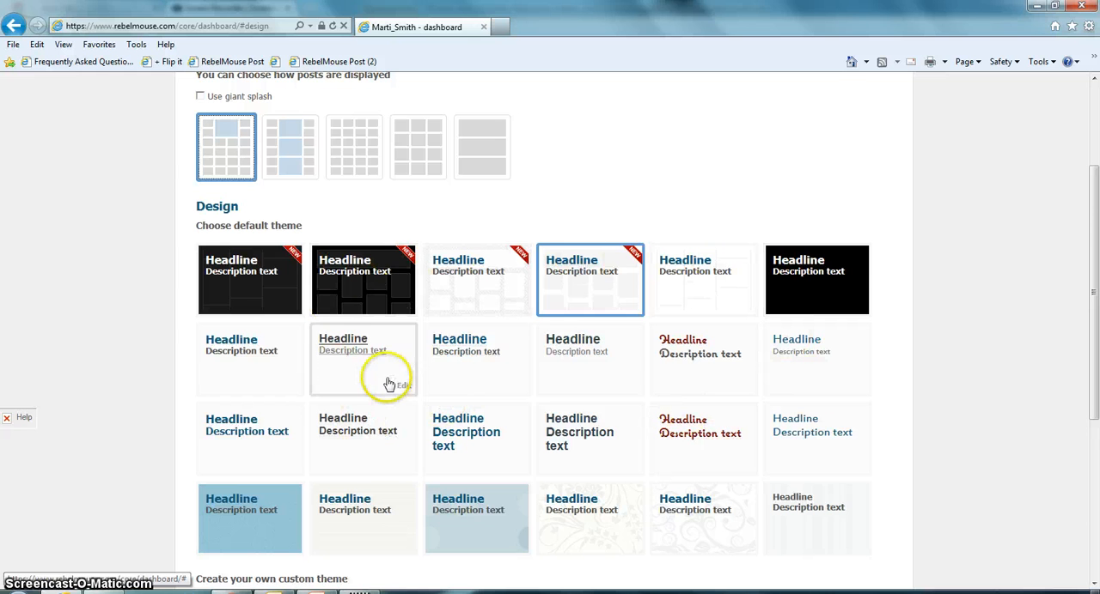
left_click(352, 279)
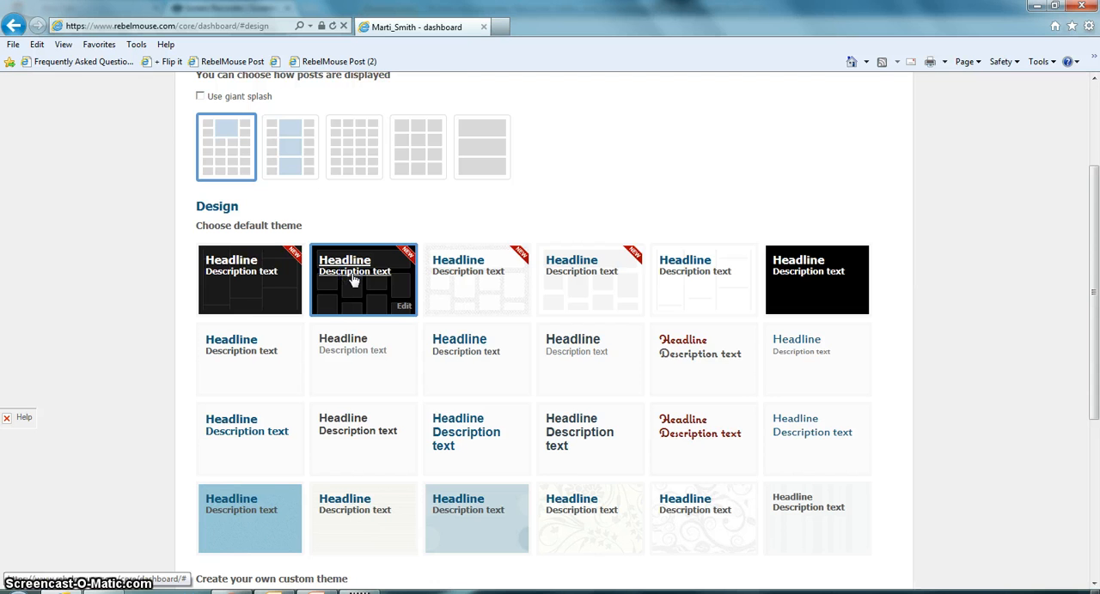
scroll(350, 278, "down", 1)
scroll(351, 266, "up", 3)
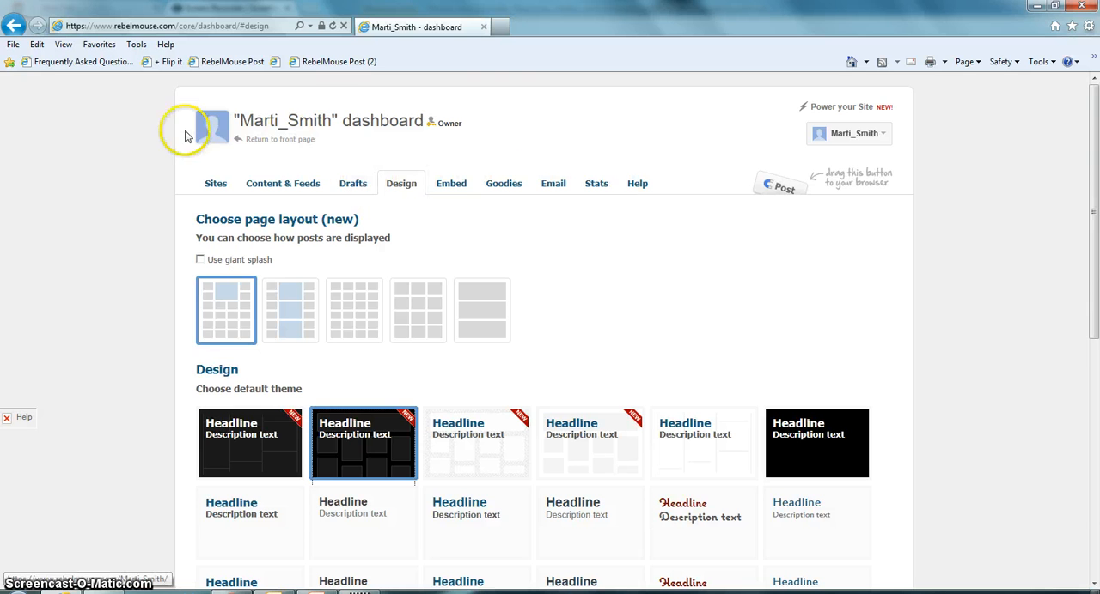
Return to the site's front page and look over the posts in the new design
left_click(280, 141)
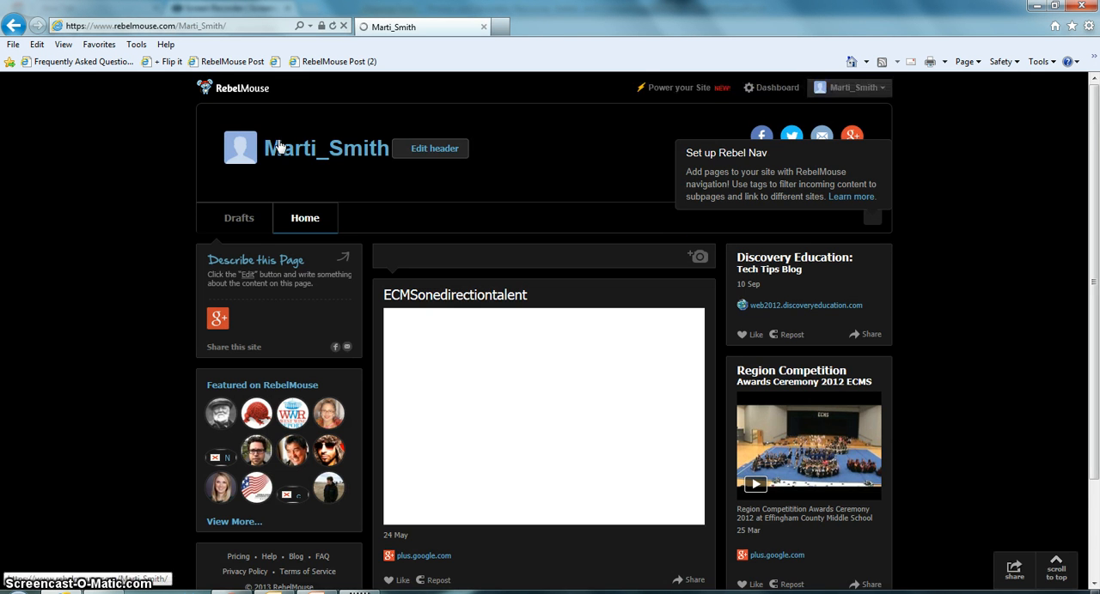
scroll(977, 251, "down", 2)
scroll(977, 246, "up", 2)
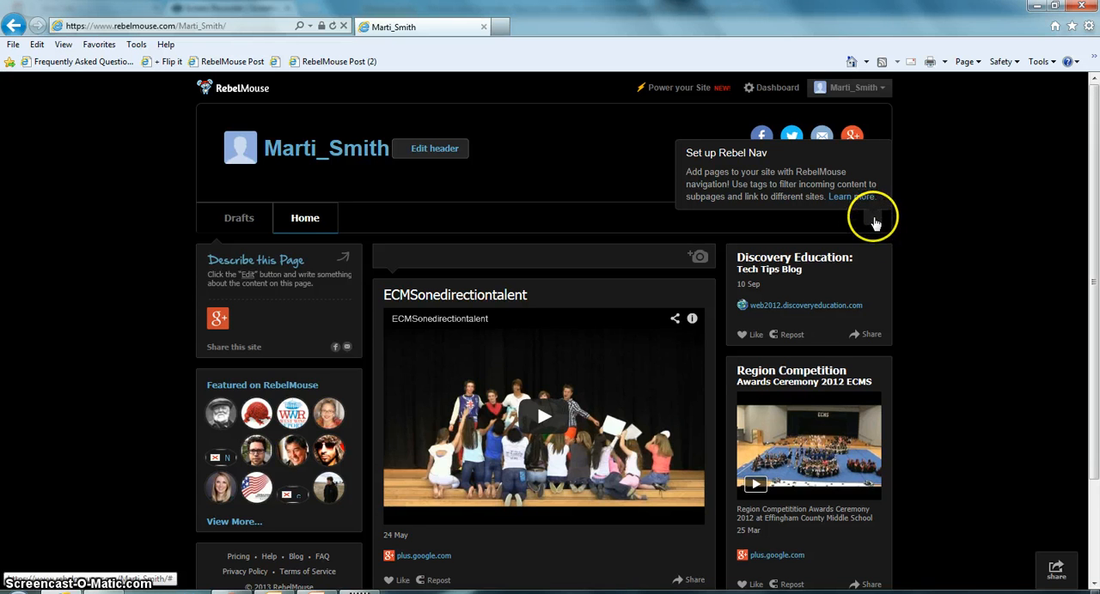
Add a public Rebel Page titled "Web 2.0" with the description "web 2.0", set to open in a new window
left_click(875, 223)
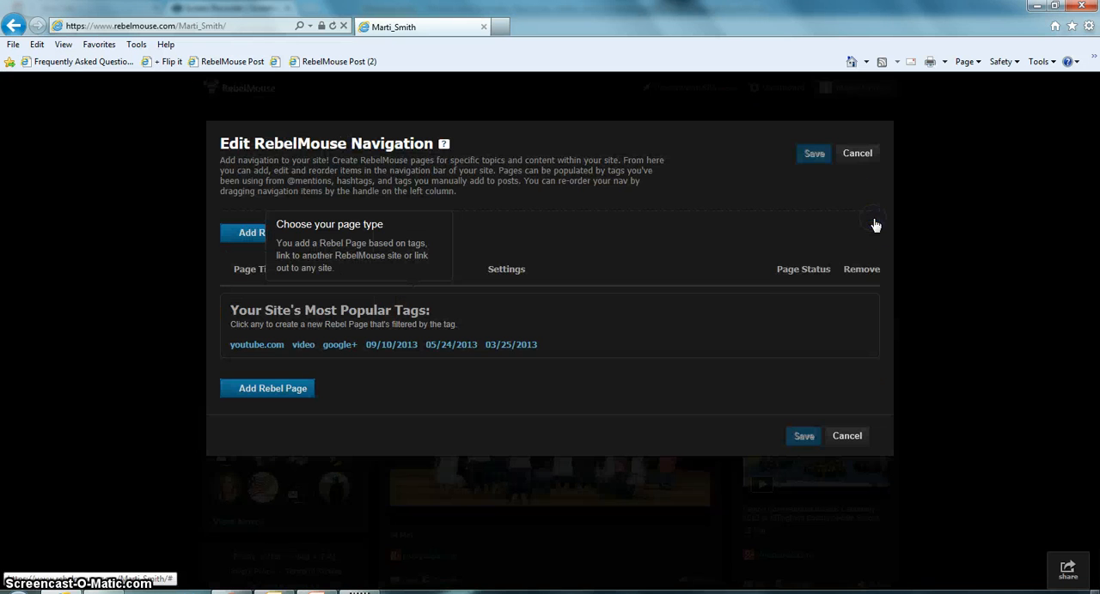
left_click(240, 240)
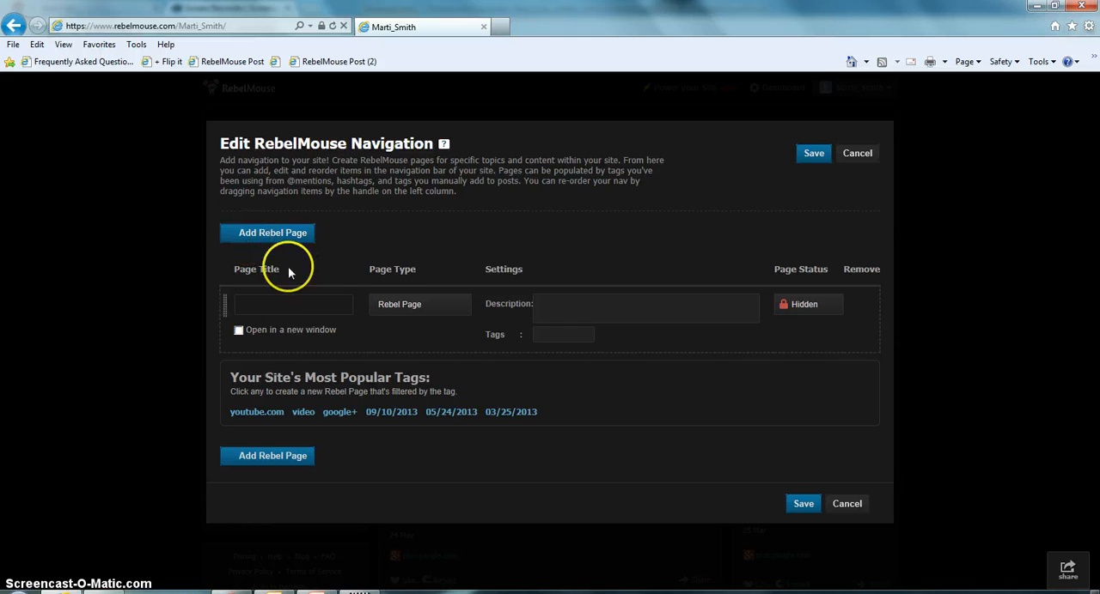
left_click(290, 306)
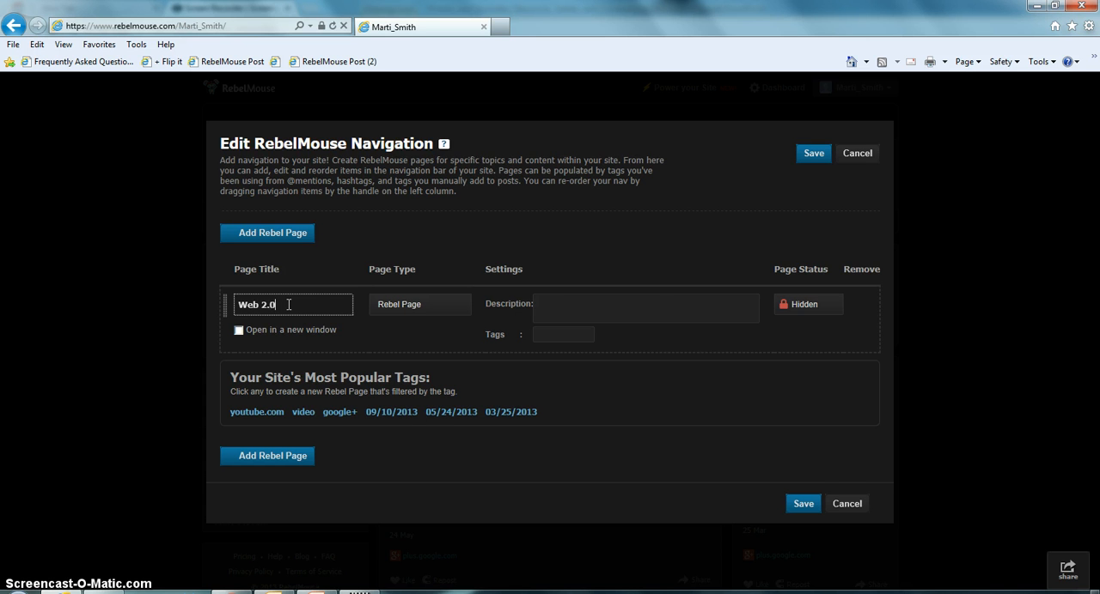
left_click(613, 314)
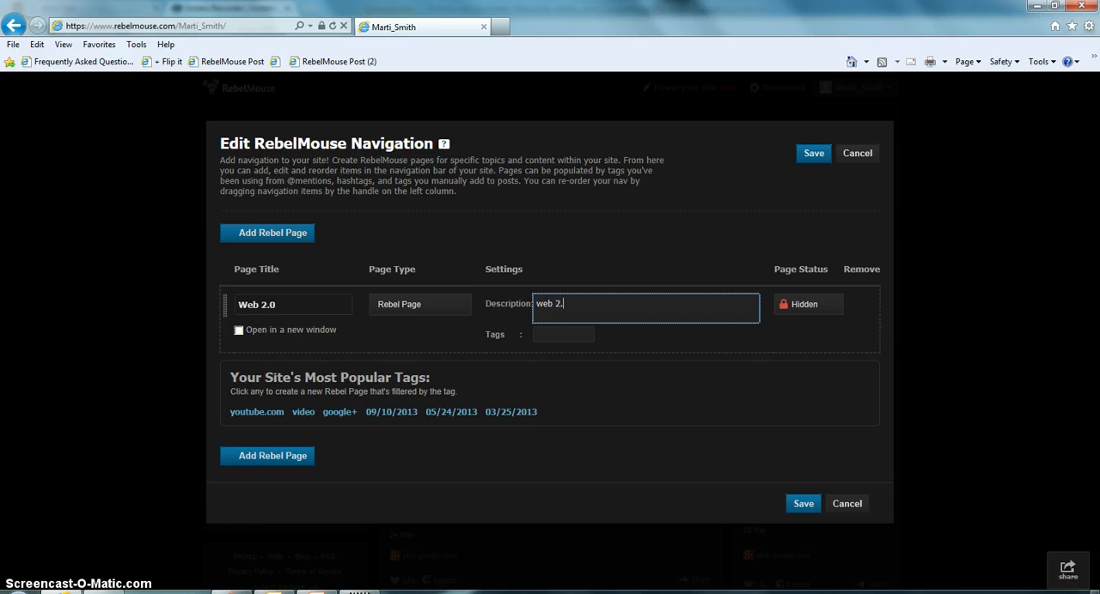
left_click(805, 317)
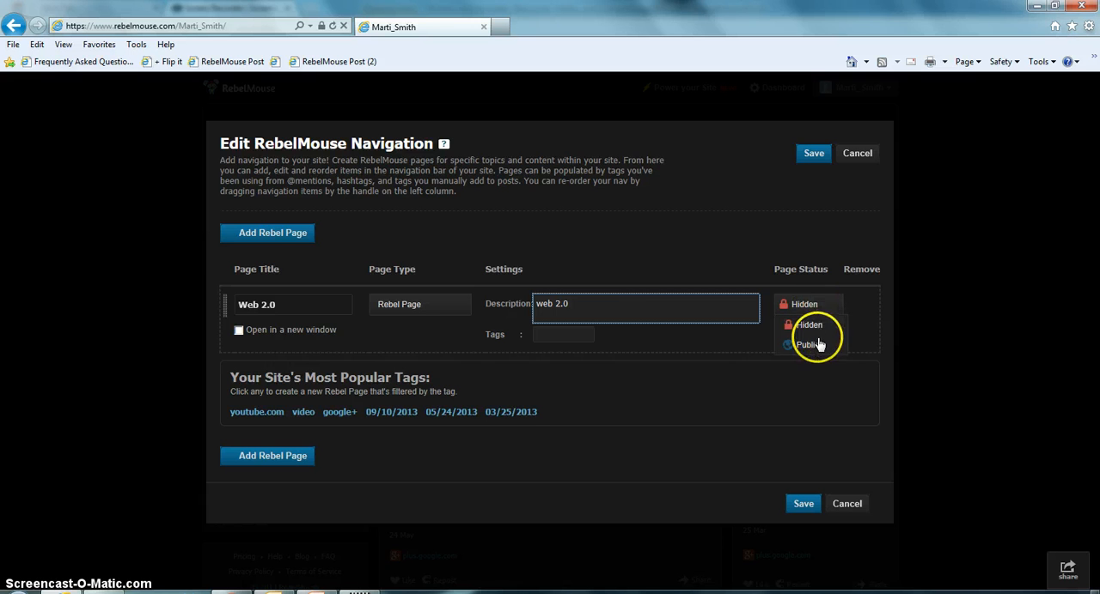
left_click(814, 346)
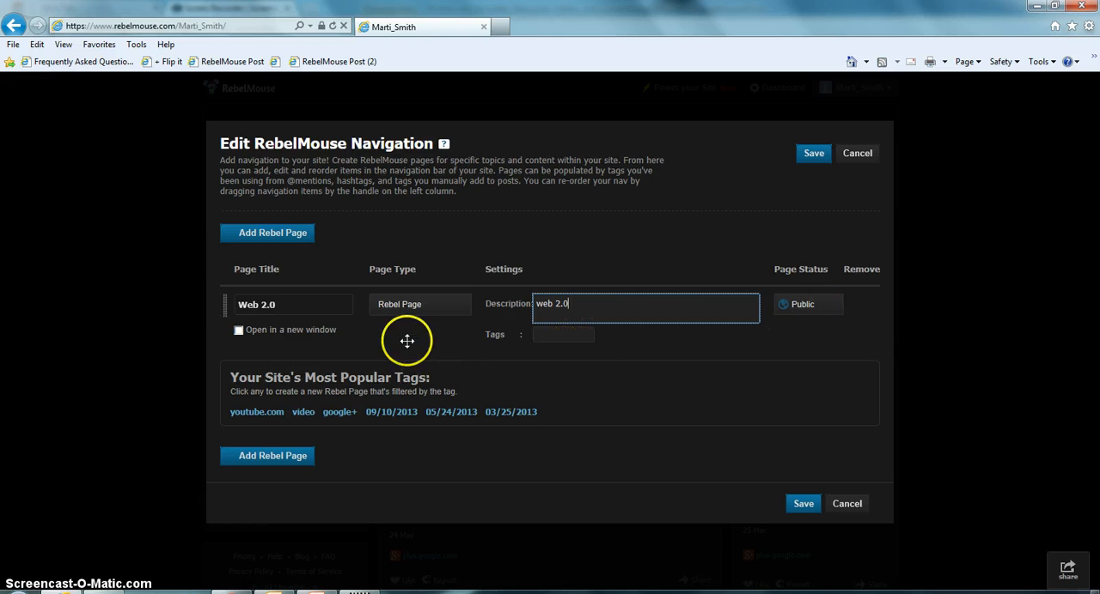
left_click(238, 332)
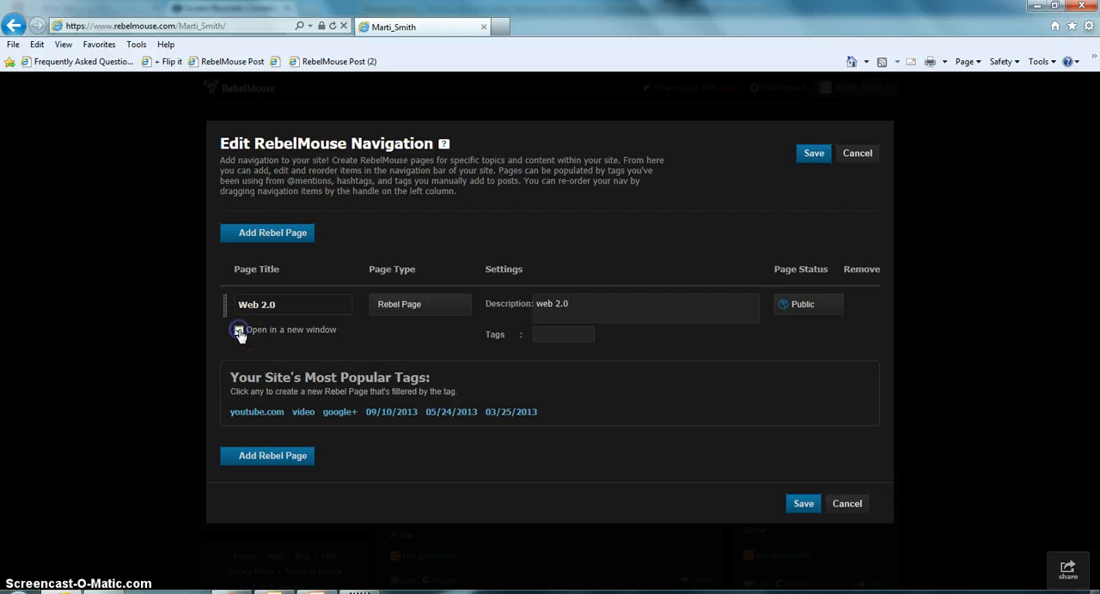
left_click(250, 343)
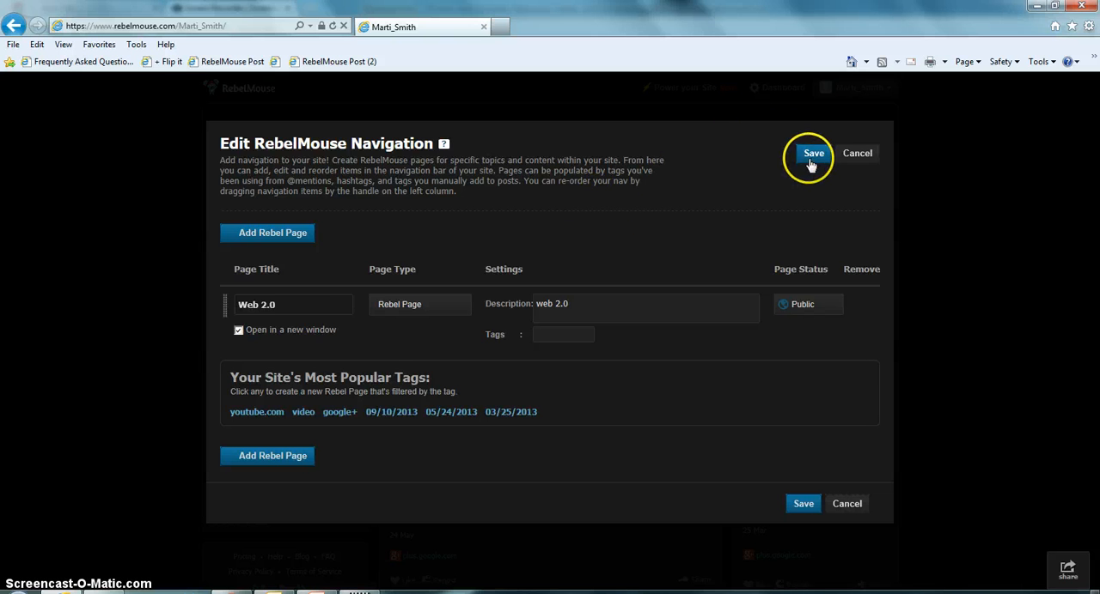
Add a second public Rebel Page titled "important websites" with the description "important educational websites"
left_click(266, 234)
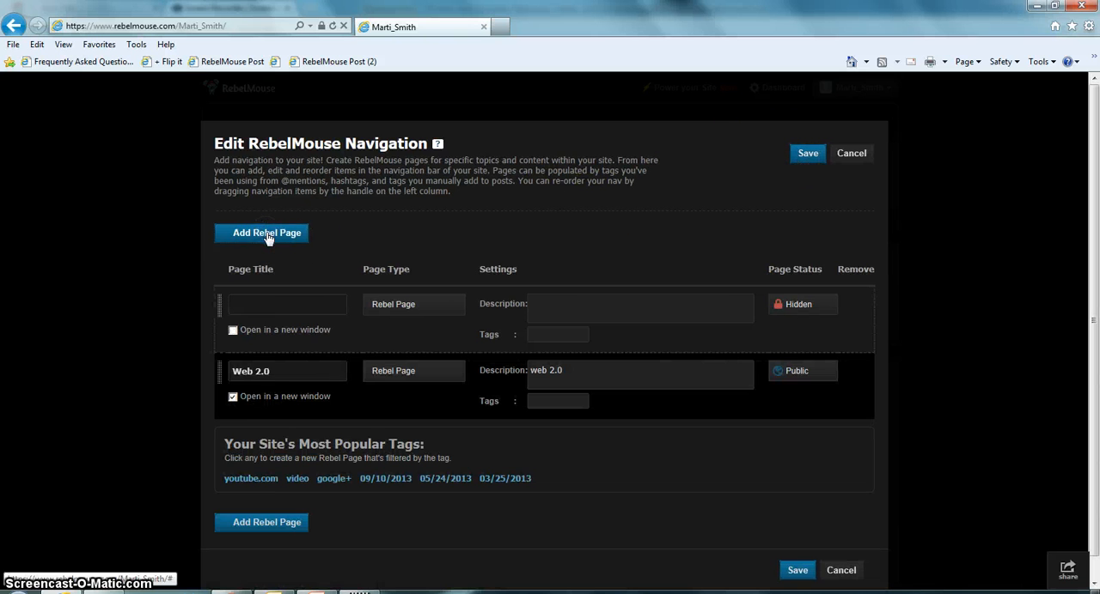
left_click(271, 306)
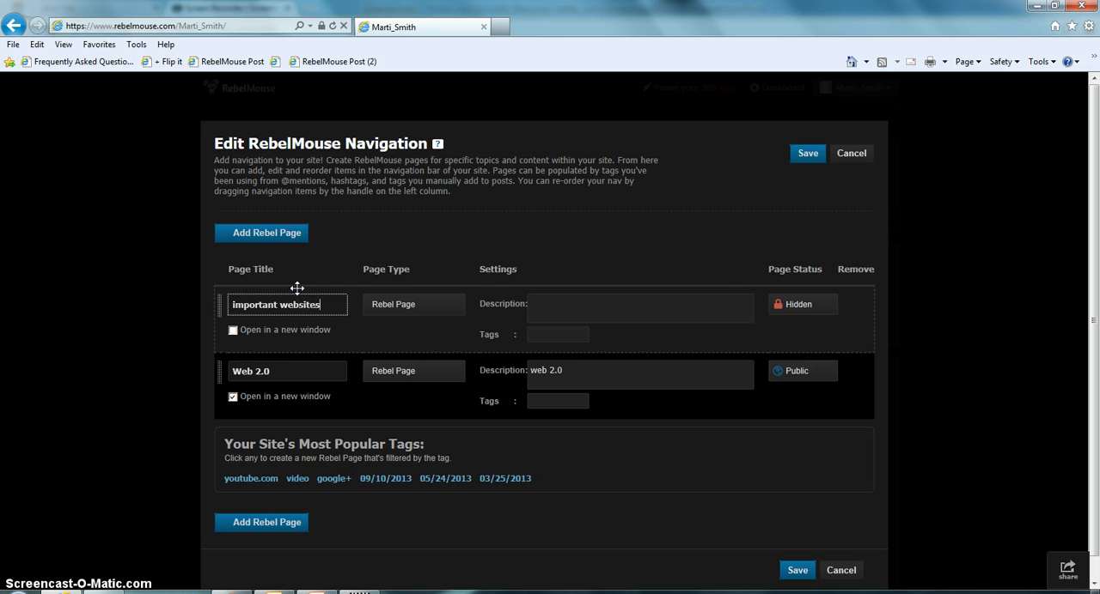
left_click(797, 306)
left_click(799, 342)
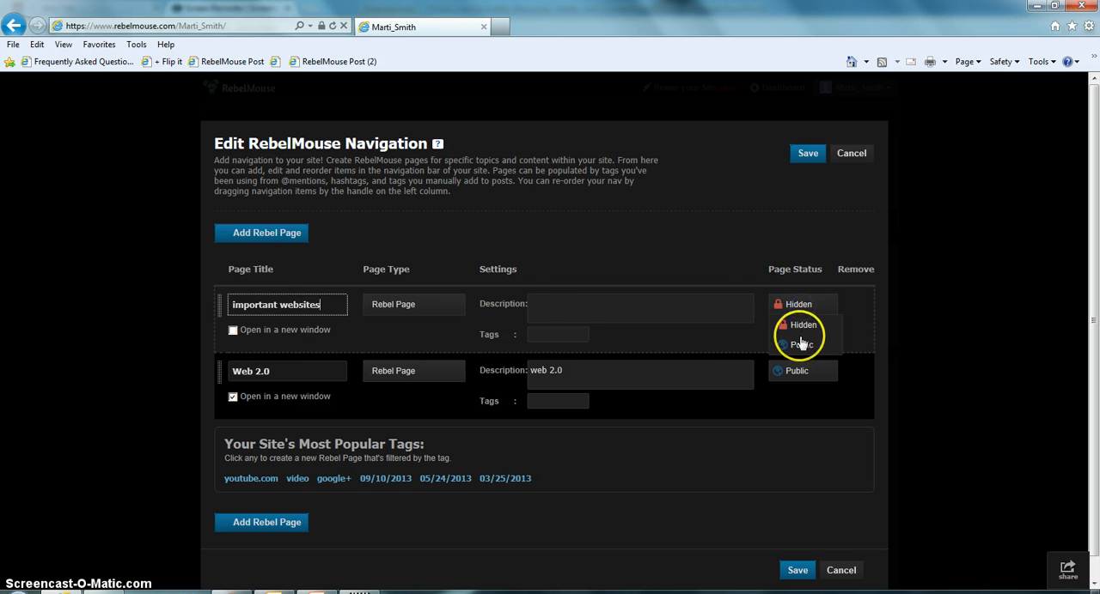
left_click(567, 312)
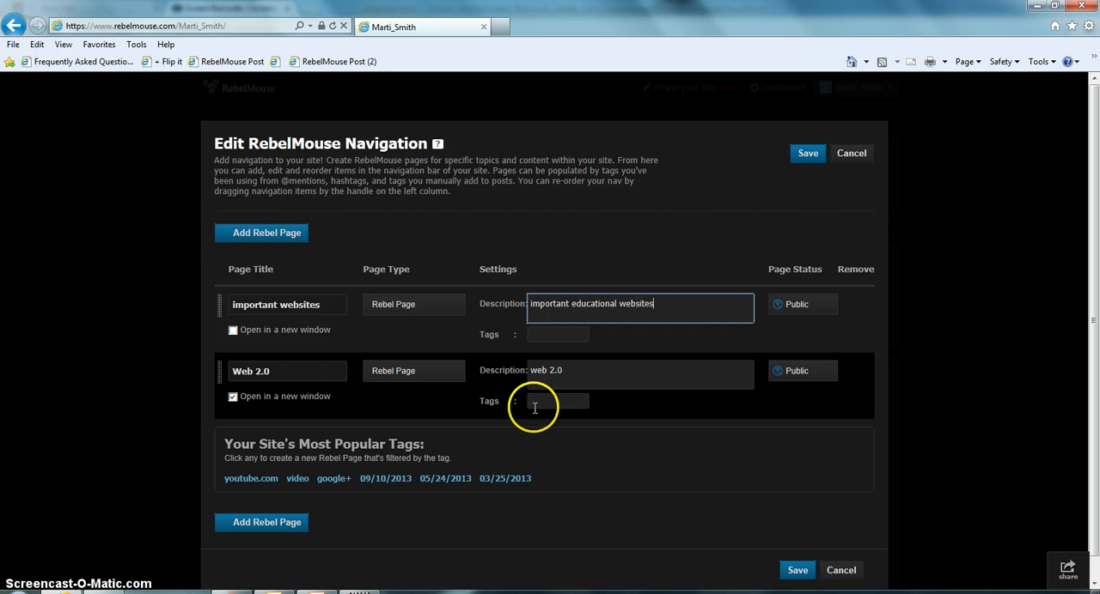
Add a third public Rebel Page titled "Math" with the description "math tools", and save the site navigation
left_click(232, 229)
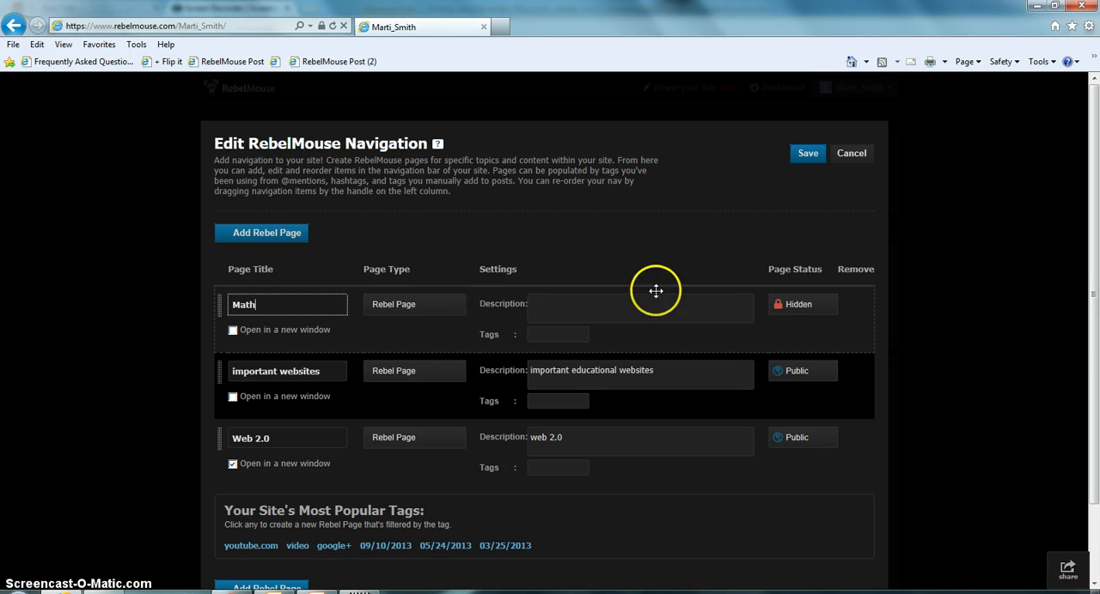
left_click(801, 306)
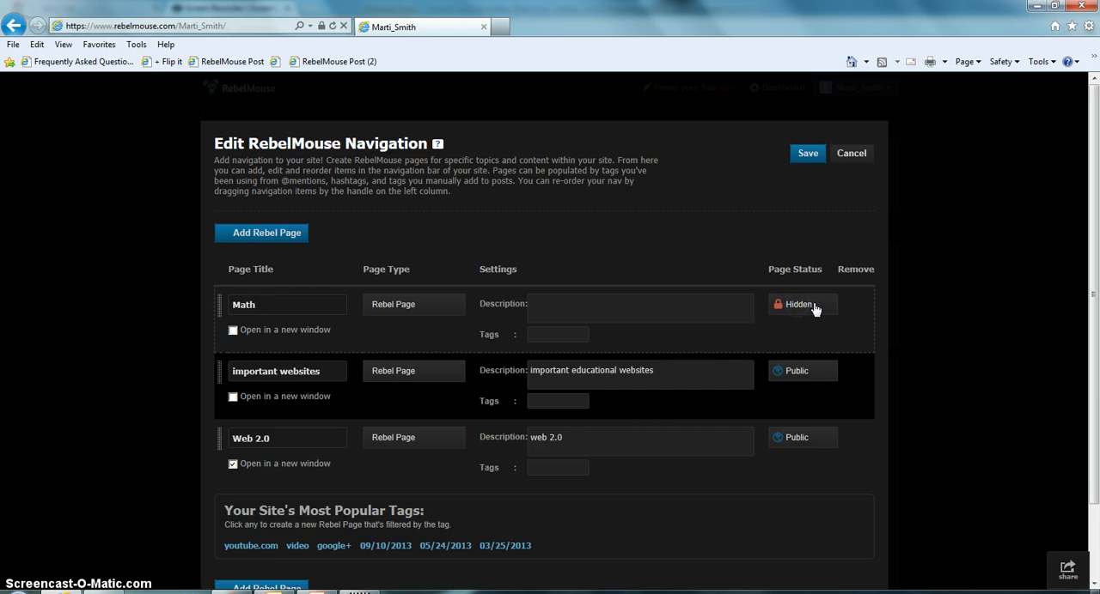
left_click(536, 306)
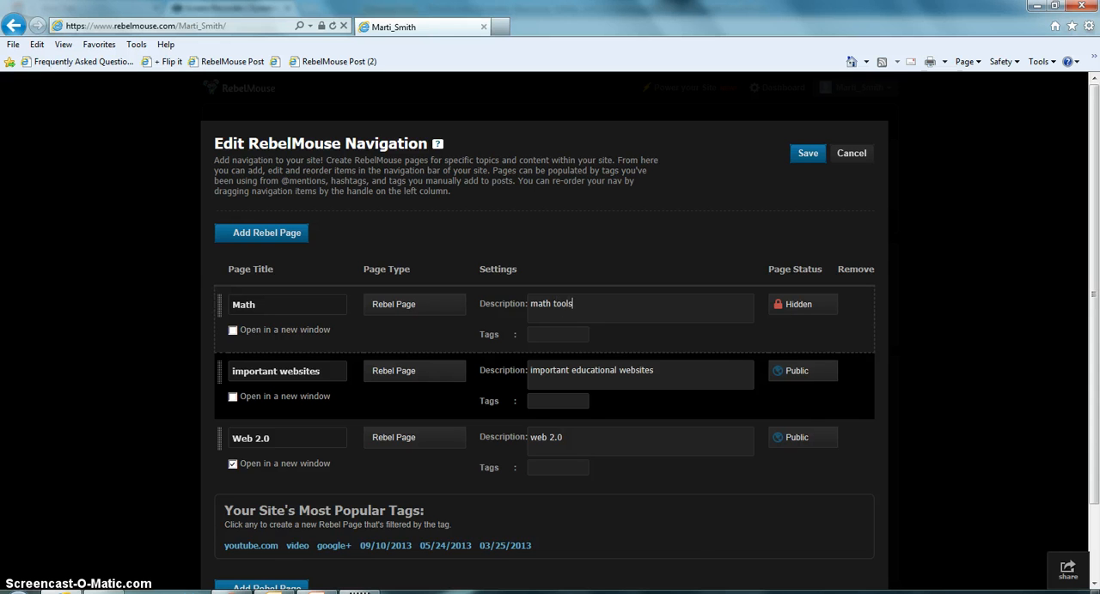
left_click(782, 305)
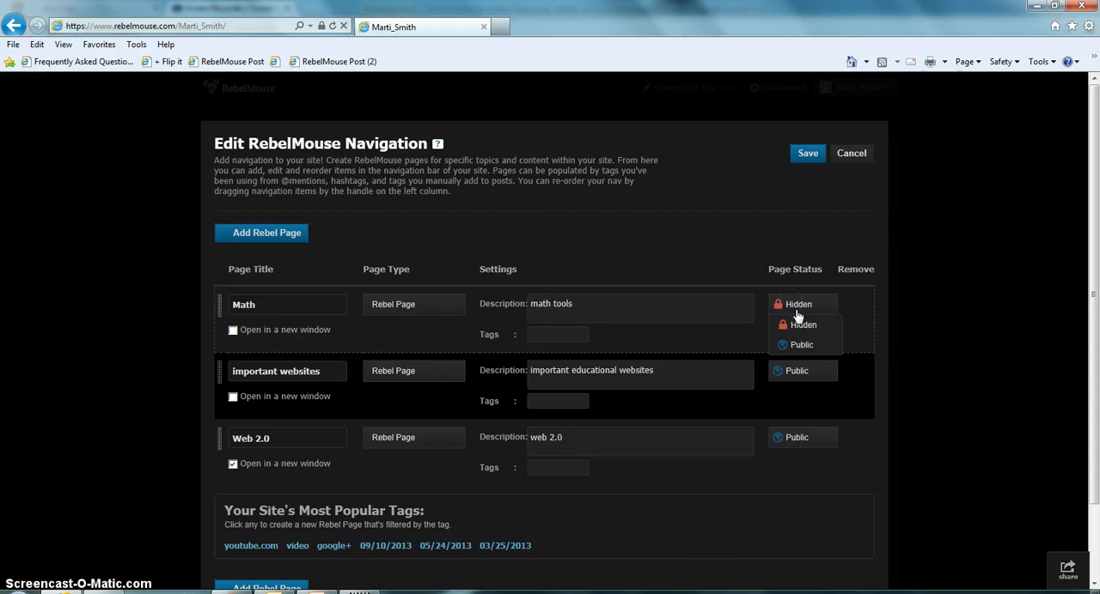
left_click(803, 345)
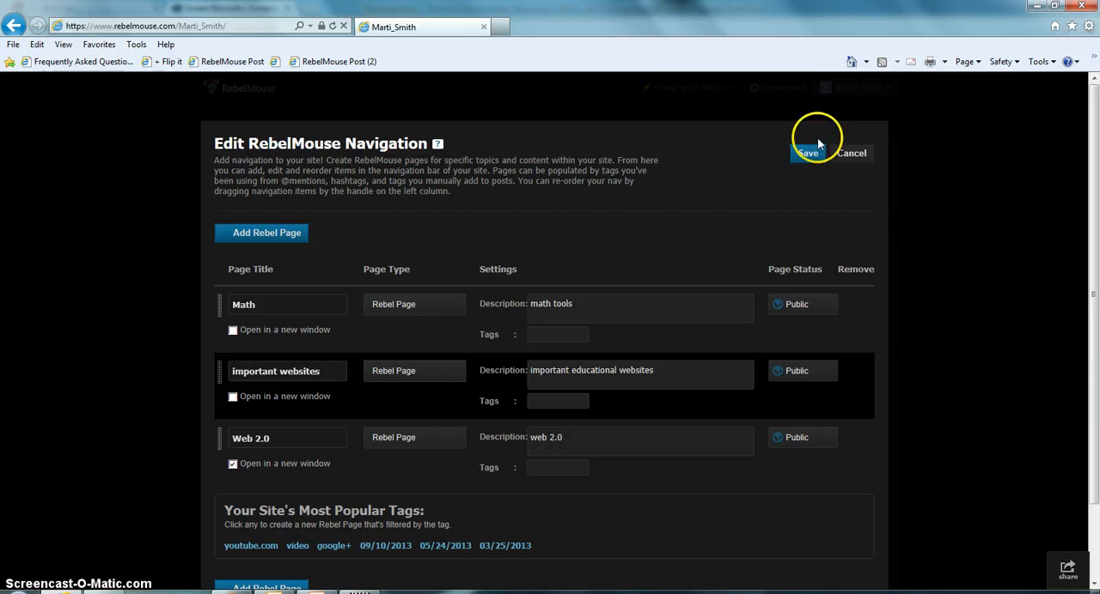
left_click(801, 160)
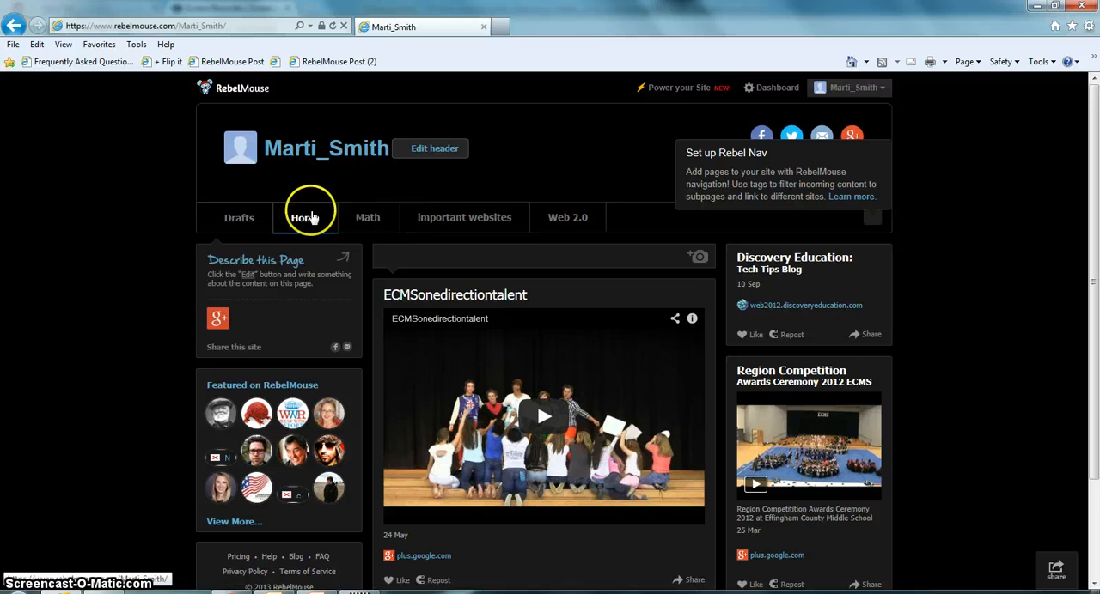
Try to post the ECMSonedirectiontalent video on the "important websites" page as well and save the edited post
scroll(538, 400, "down", 3)
scroll(538, 401, "up", 2)
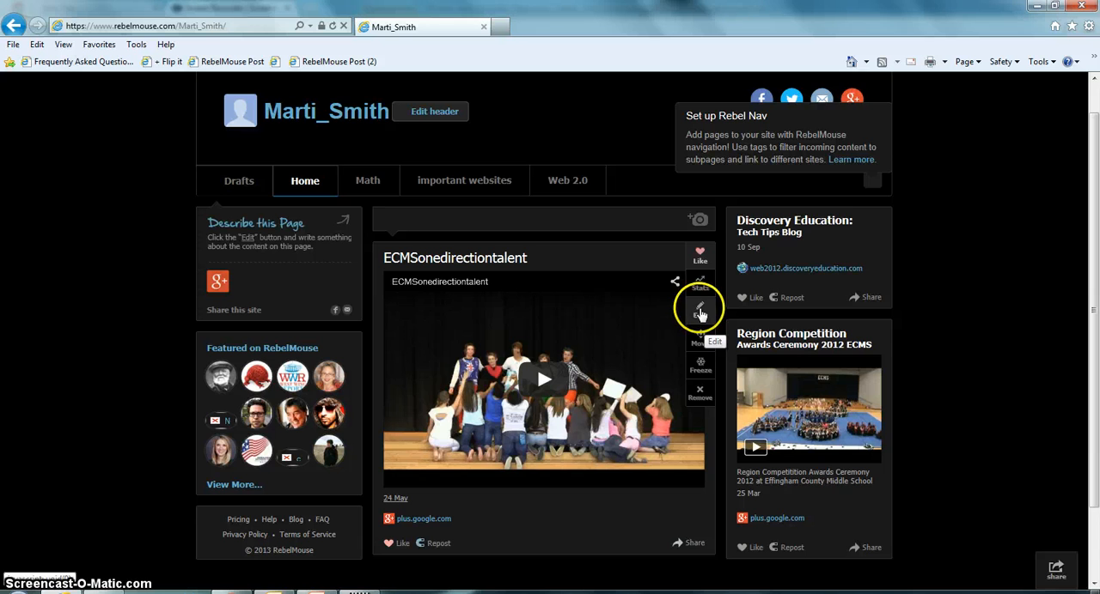
left_click(701, 314)
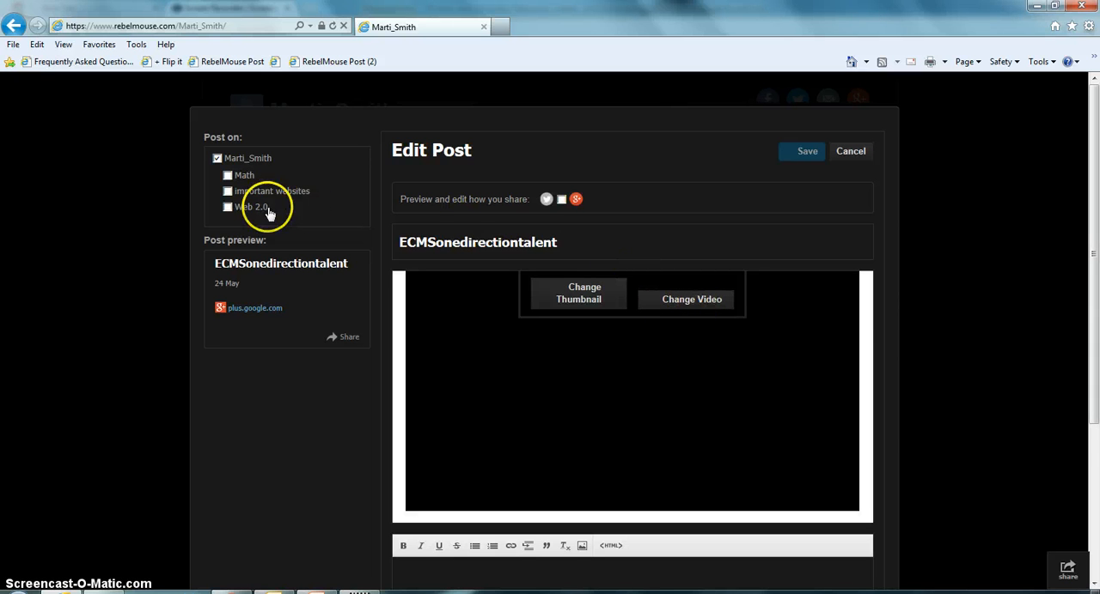
left_click(228, 193)
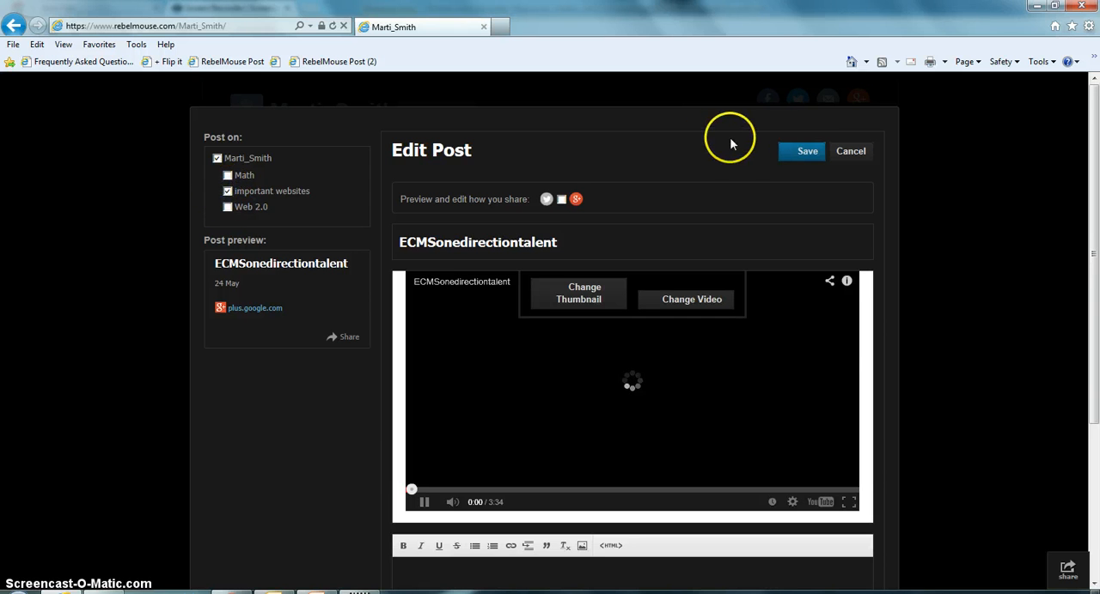
left_click(802, 158)
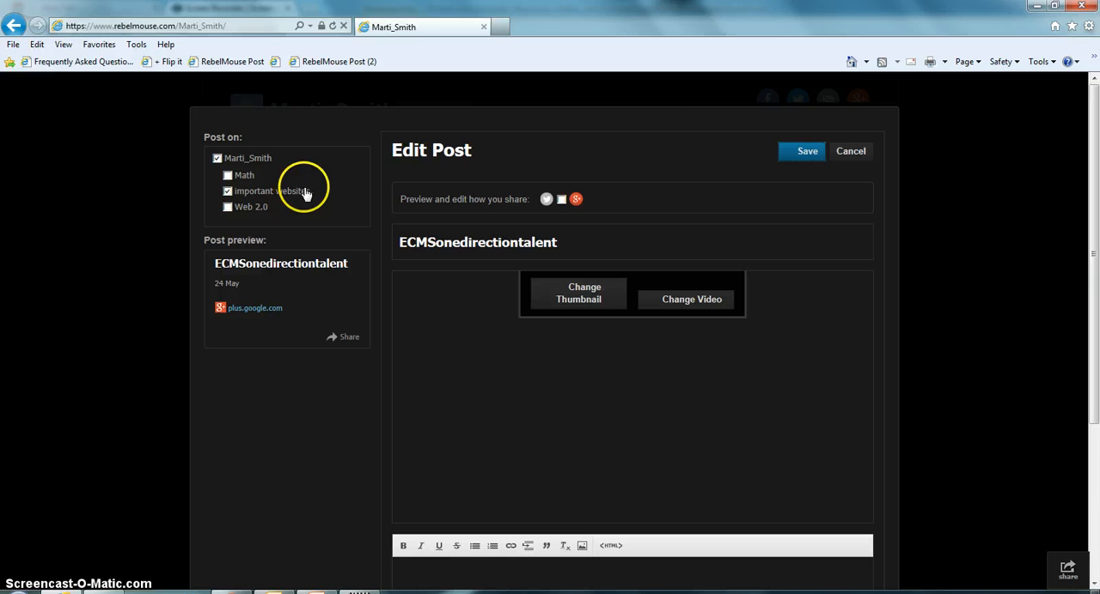
left_click(803, 150)
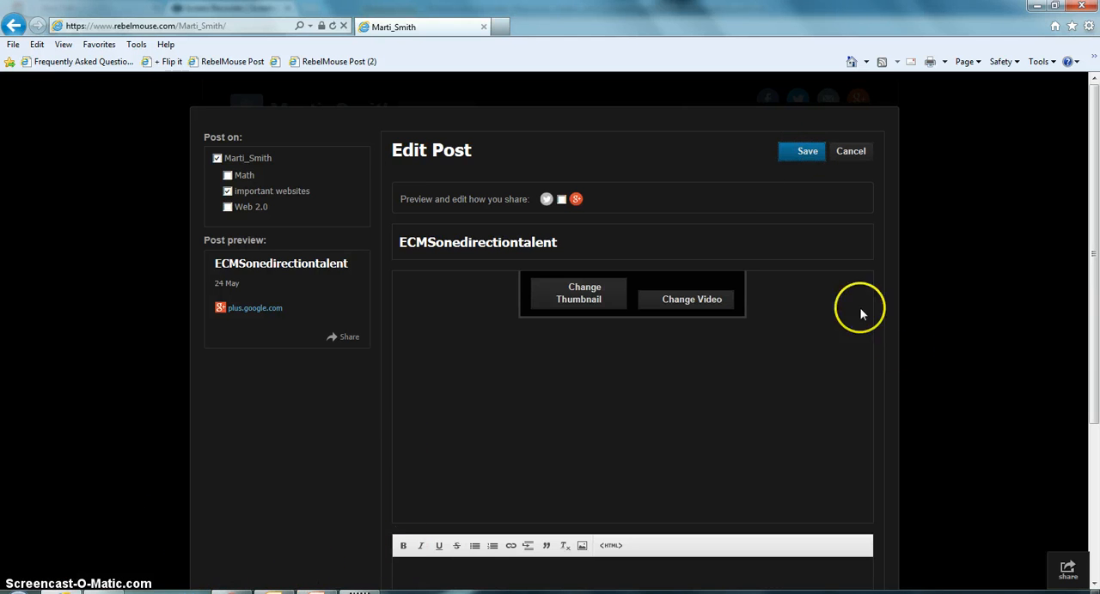
Exit the post editor while staying on the site's page, and open a new browser tab
left_click(12, 24)
left_click(491, 301)
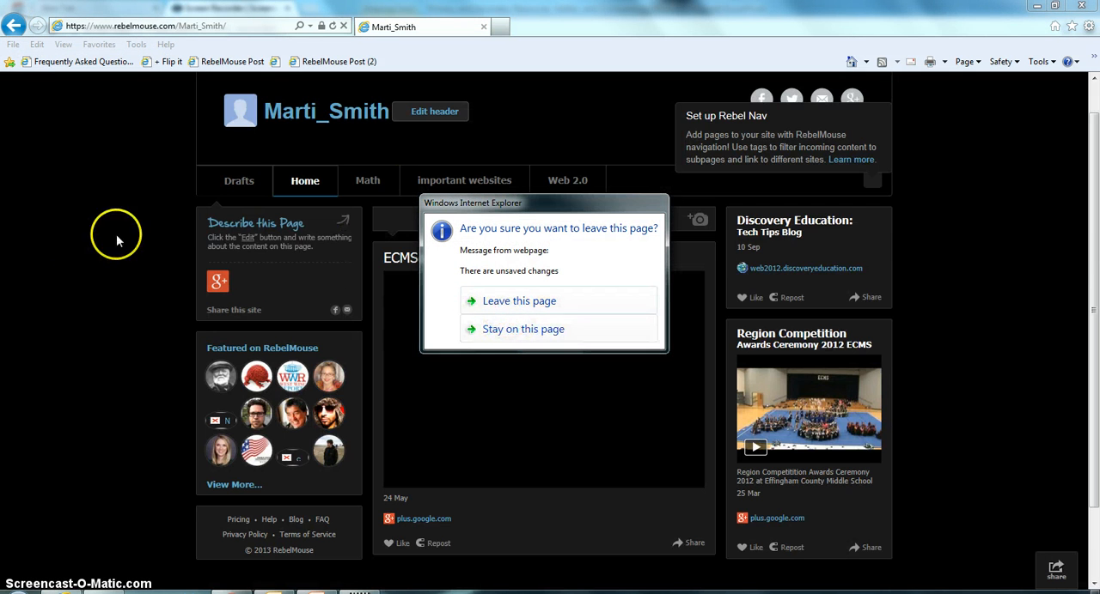
left_click(524, 329)
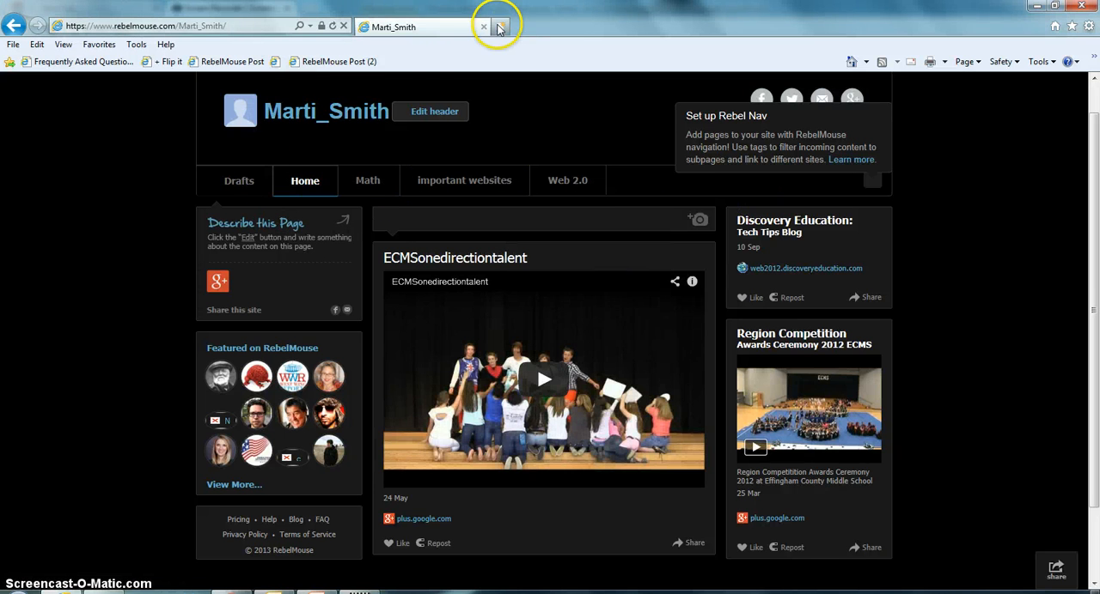
left_click(499, 27)
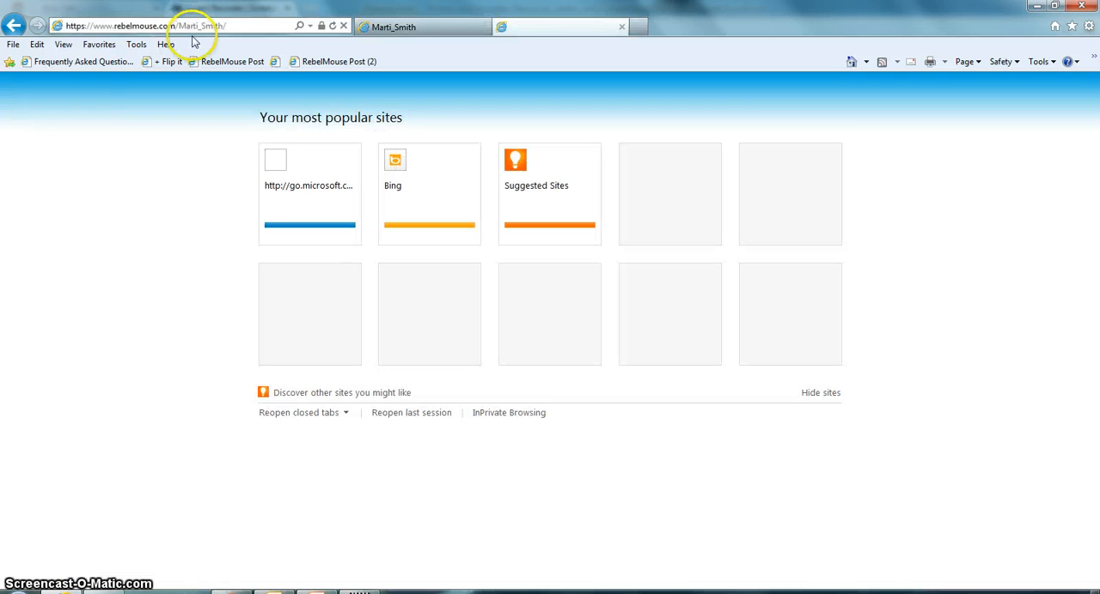
left_click(204, 27)
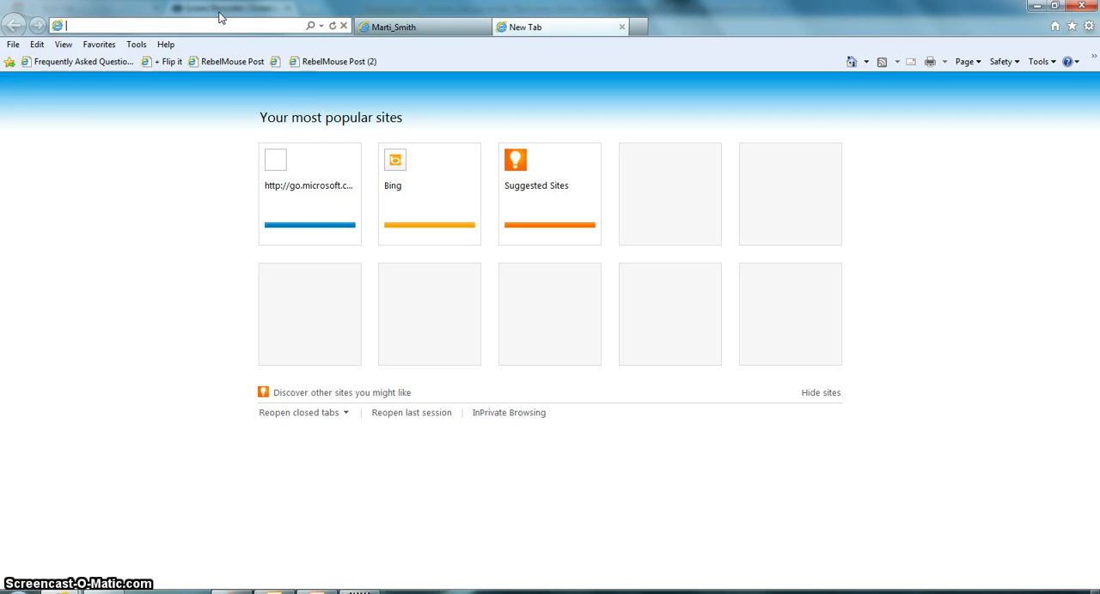
type("www.google.com/")
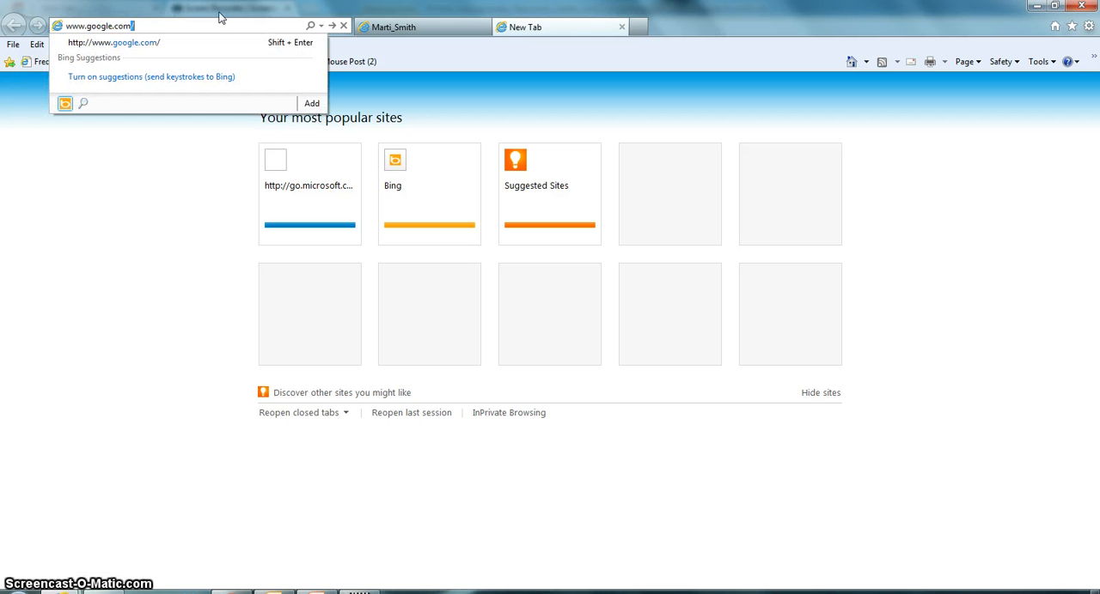
key("Return")
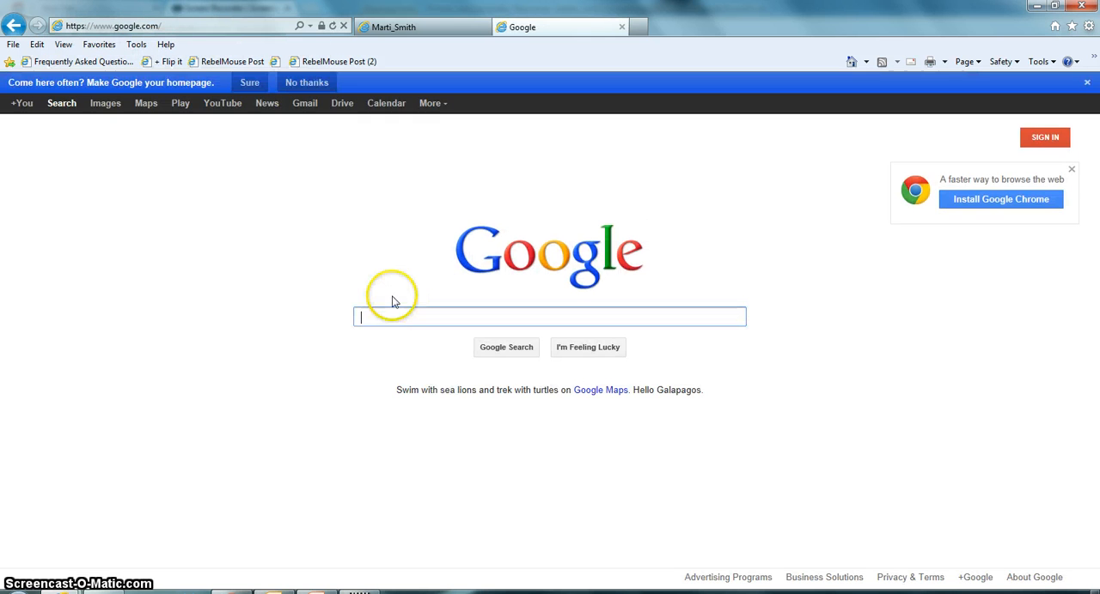
Search for "math tools for middle school" and open the Johnnie's Middle School Math result
type("math to")
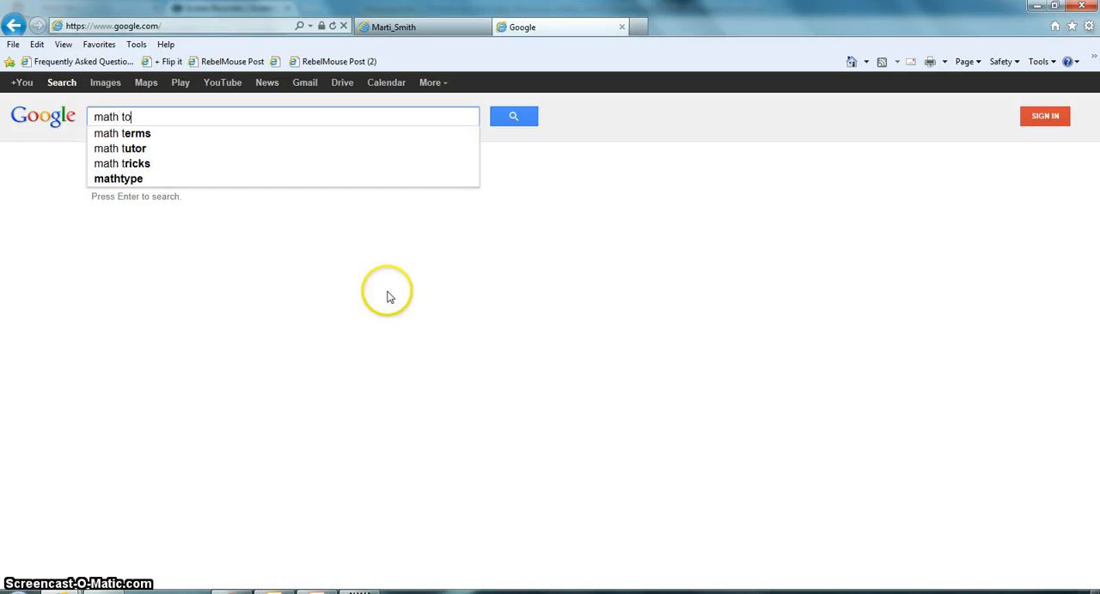
type("ols for midid")
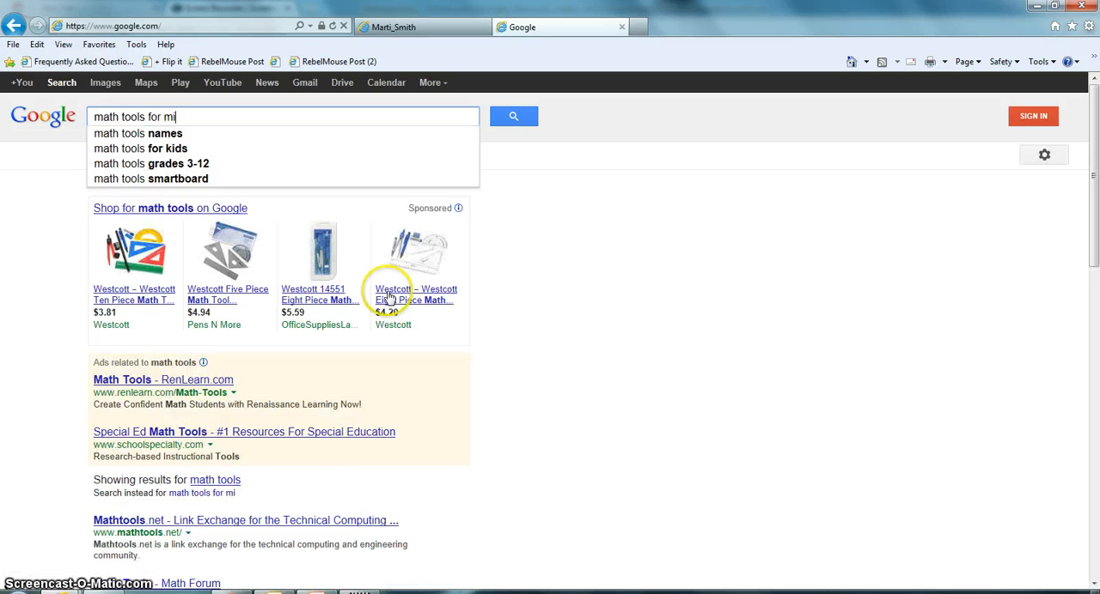
key("BackSpace")
key("BackSpace")
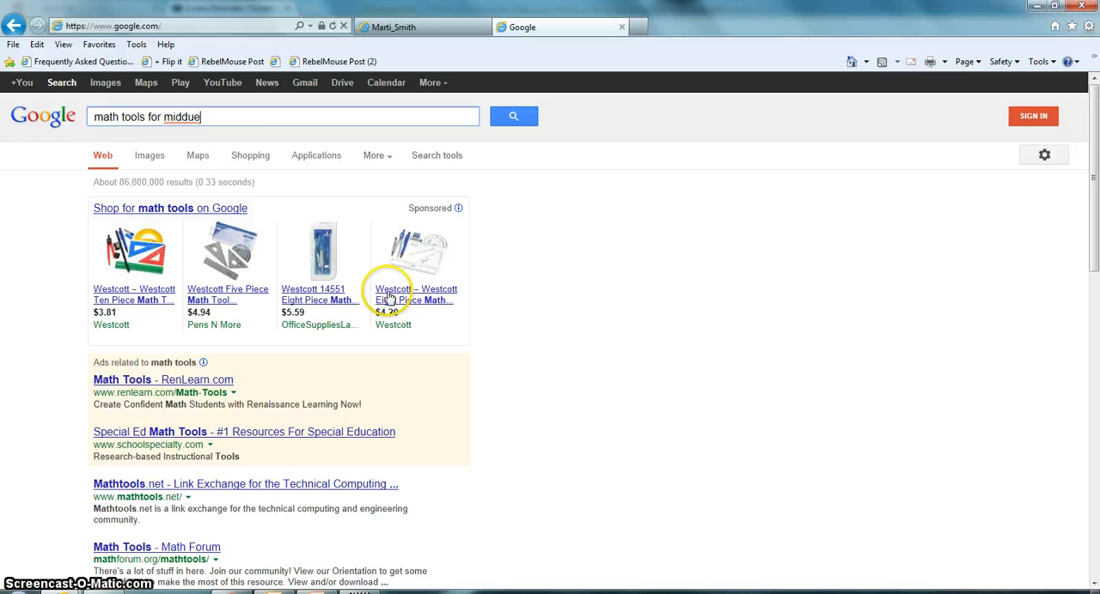
type("dle")
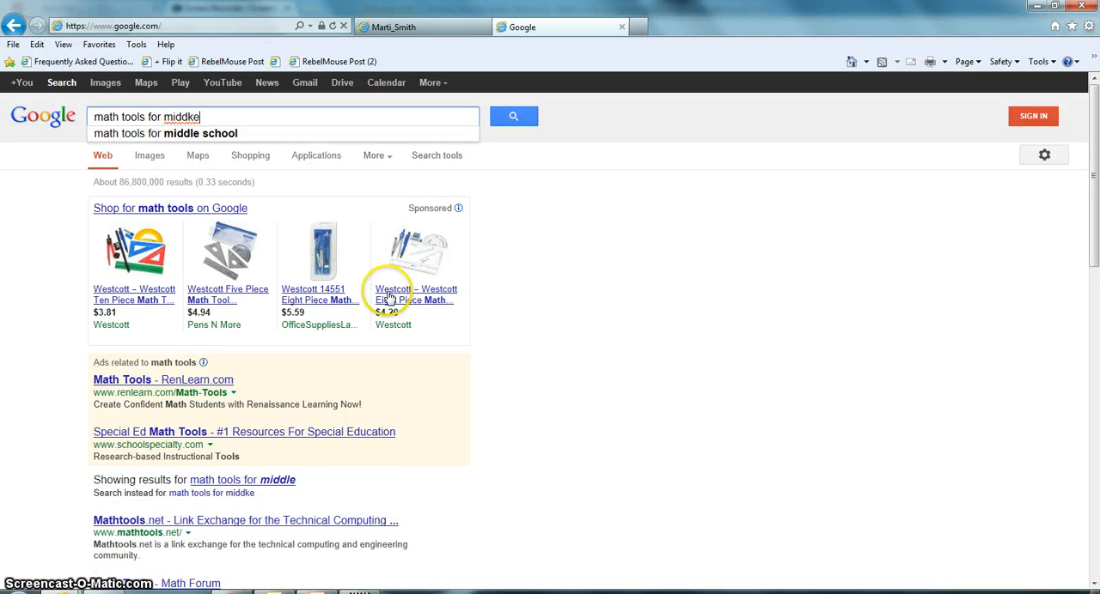
key("BackSpace")
key("BackSpace")
type("le school")
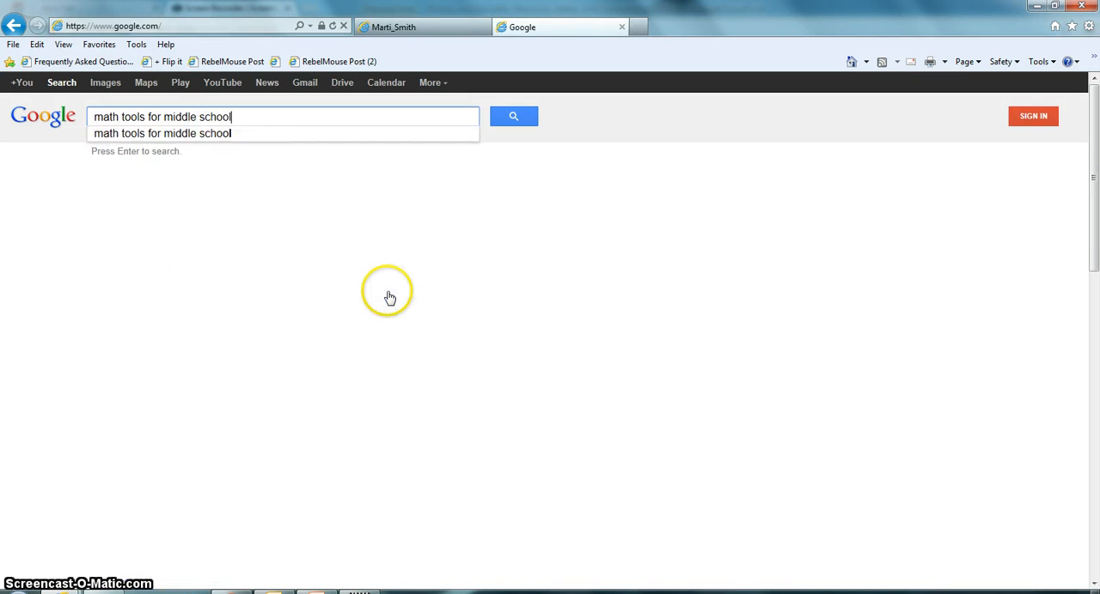
key("Return")
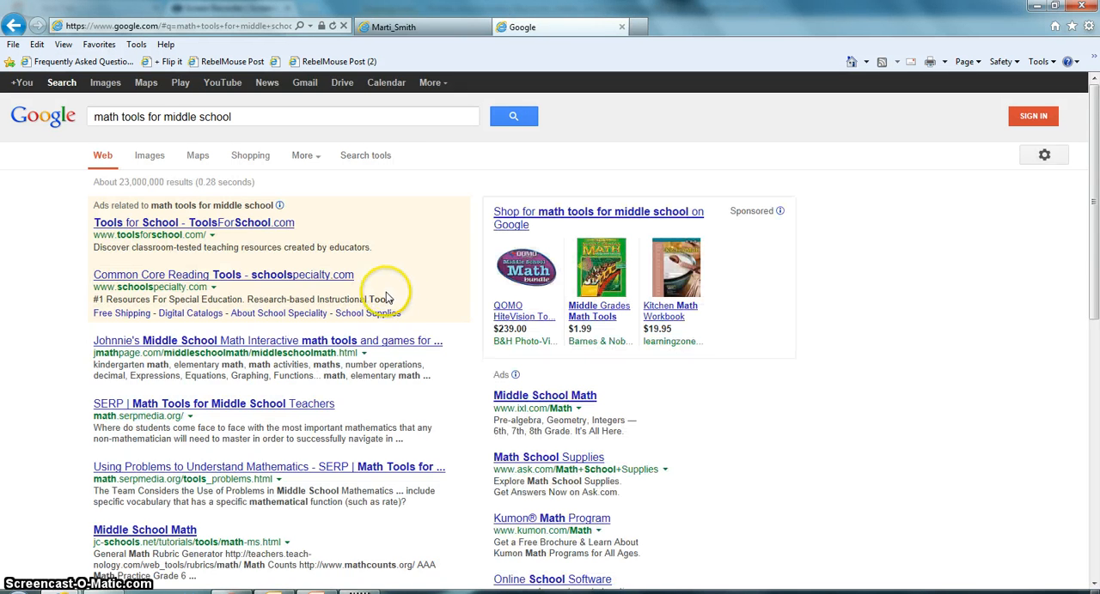
left_click(228, 323)
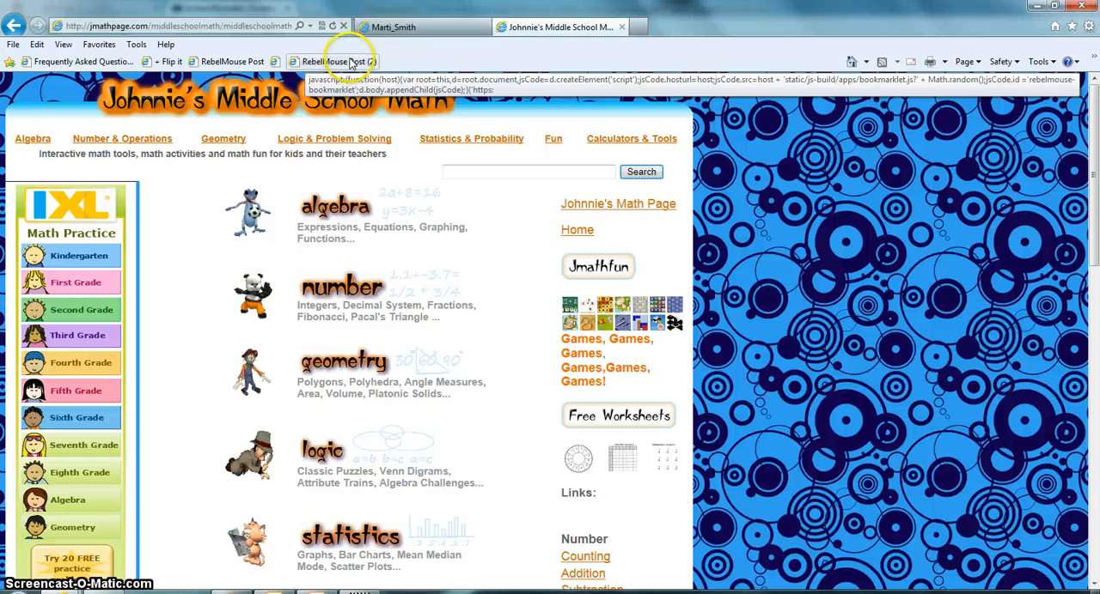
Publish the Johnnie's Middle School Math site with its calculator image to the Math page using the RebelMouse bookmarklet, and close the publishing windows
left_click_drag(346, 66, 347, 211)
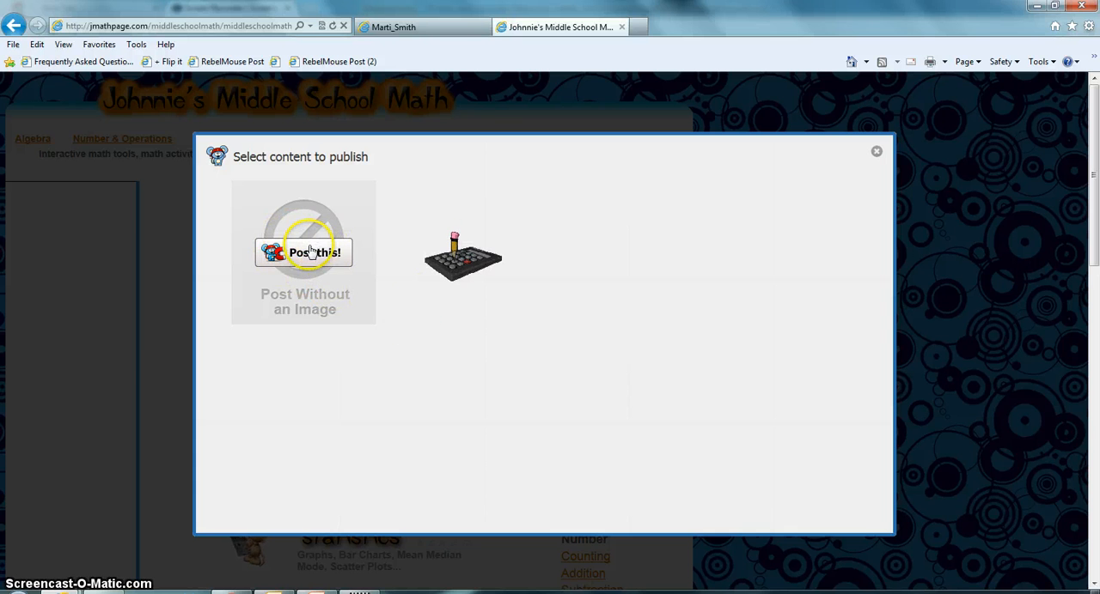
mouse_move(440, 267)
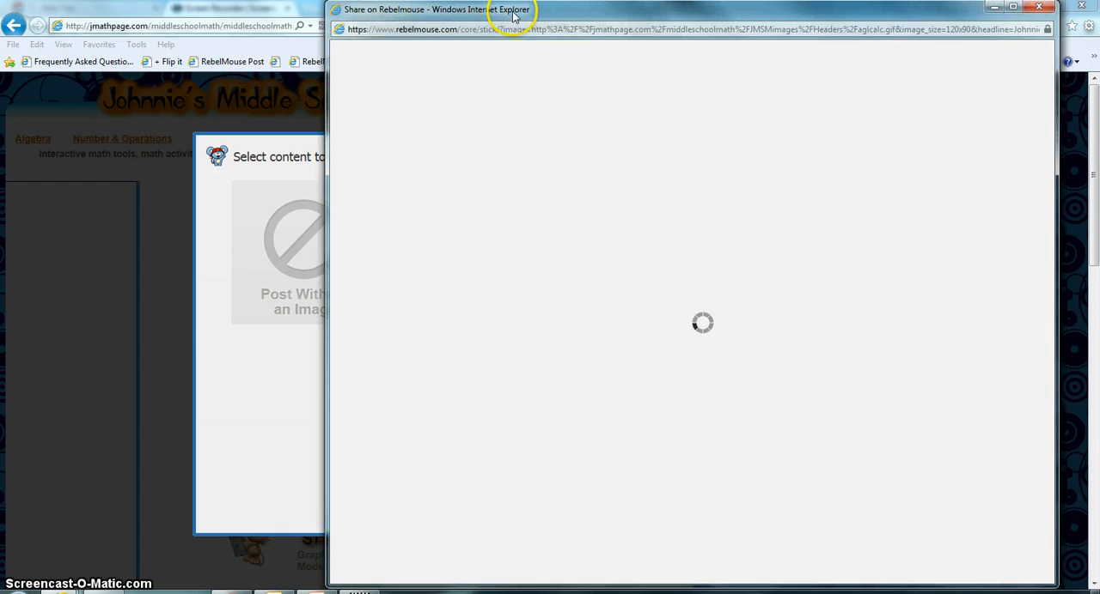
left_click_drag(513, 16, 457, 26)
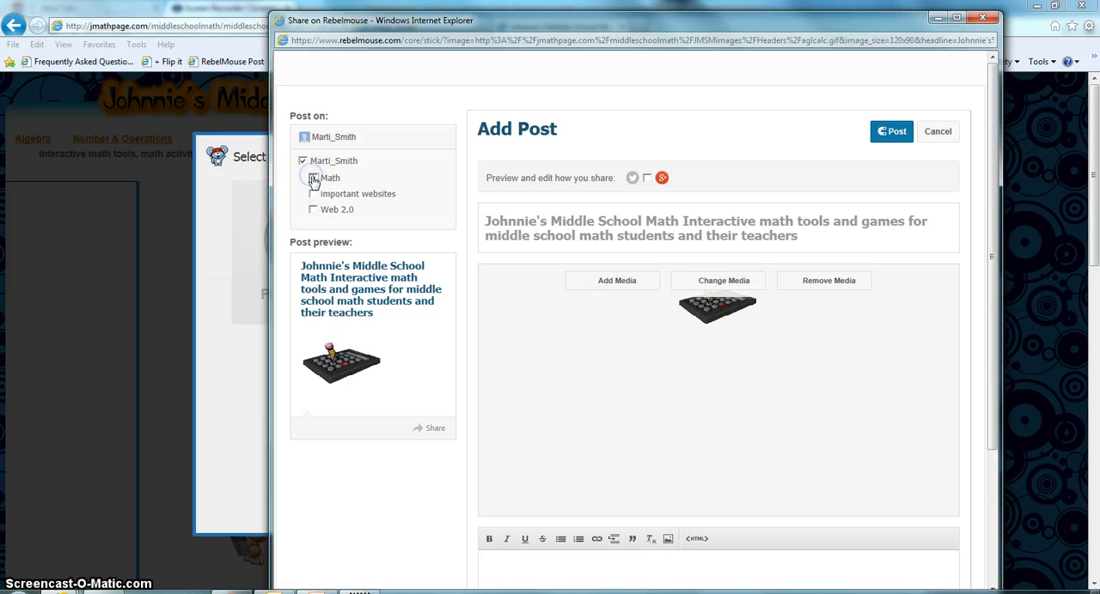
left_click(312, 178)
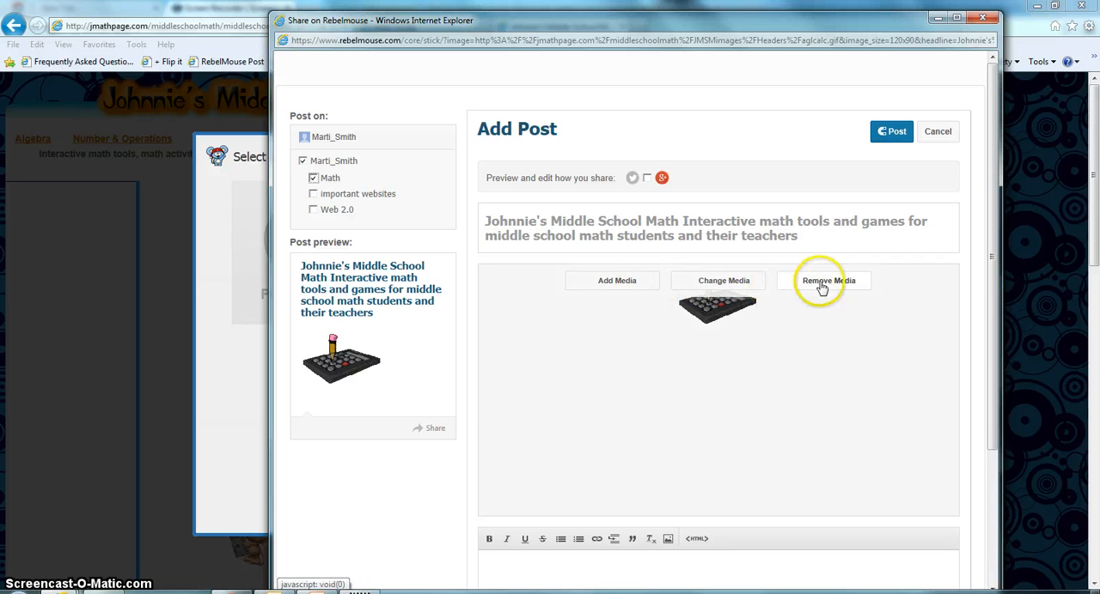
left_click(883, 136)
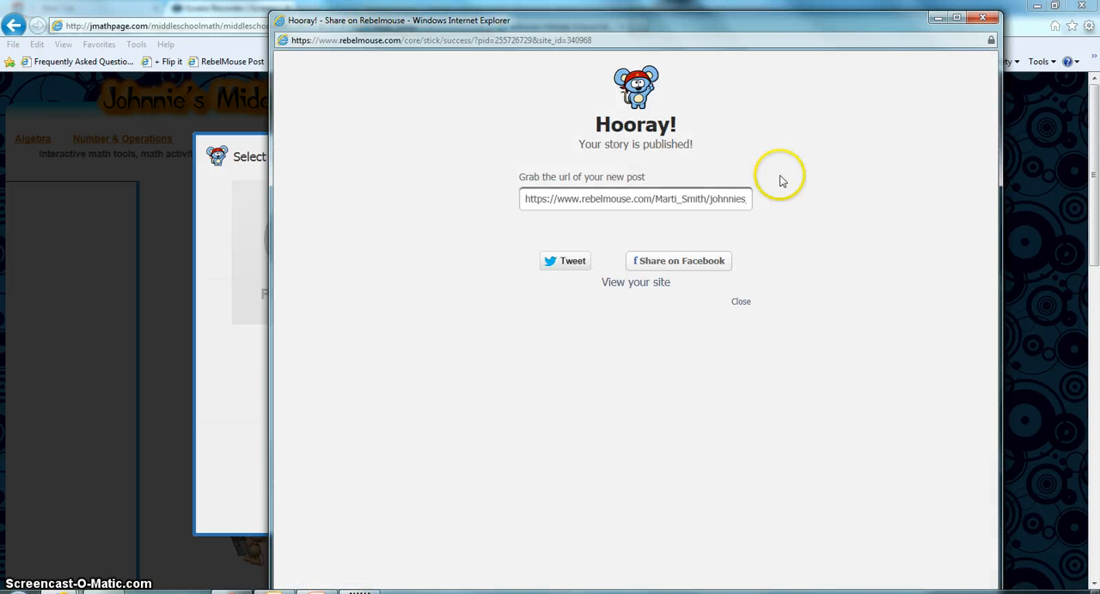
left_click(980, 19)
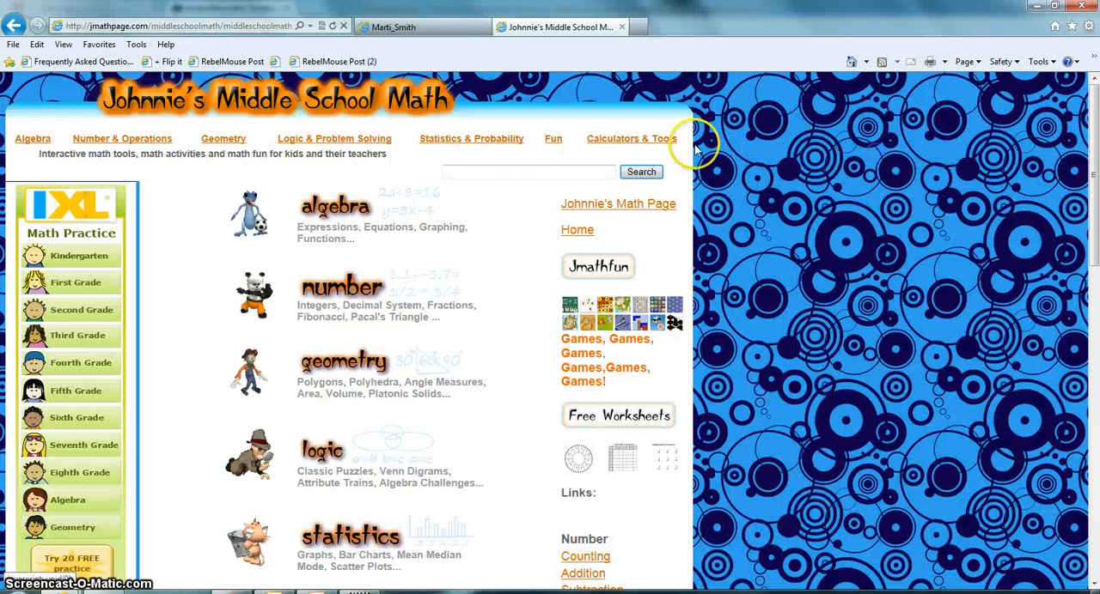
left_click(876, 149)
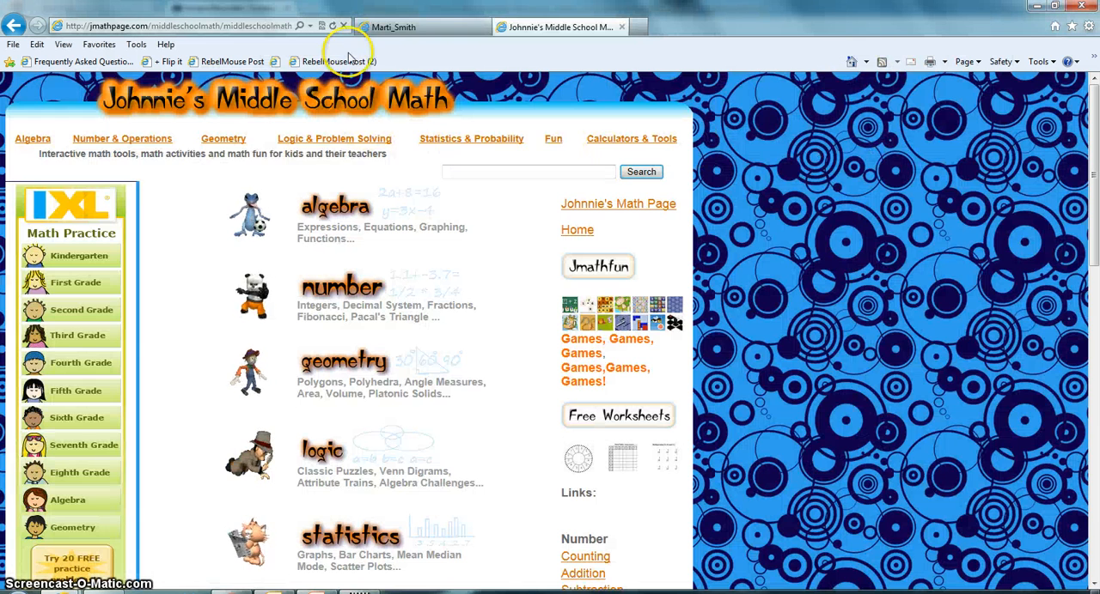
Check the new post on the RebelMouse site's Math page and return to the math website
left_click(382, 26)
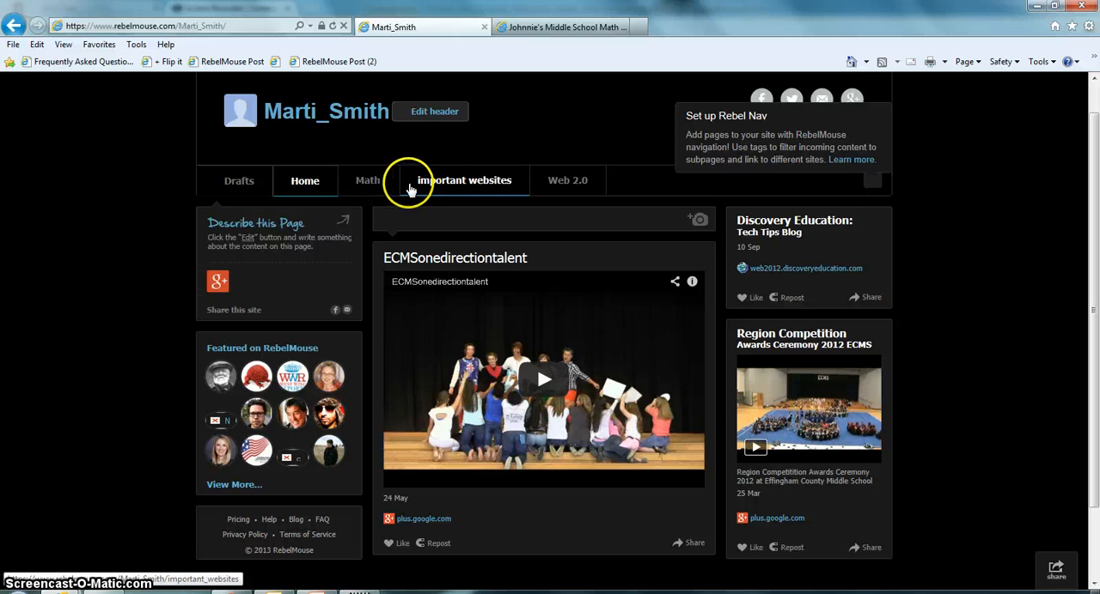
left_click(368, 184)
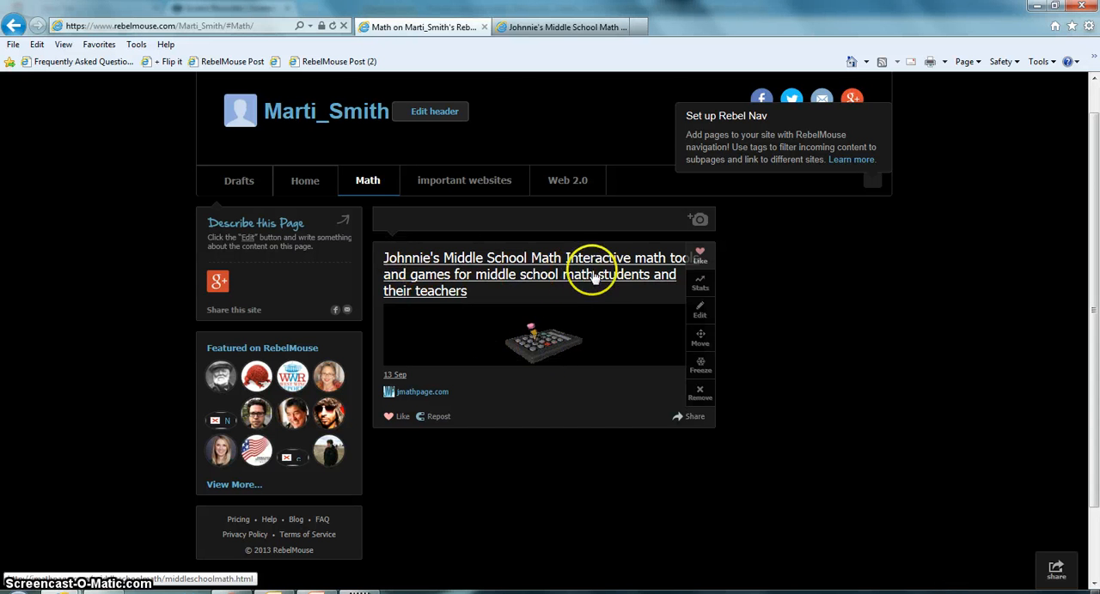
left_click(572, 27)
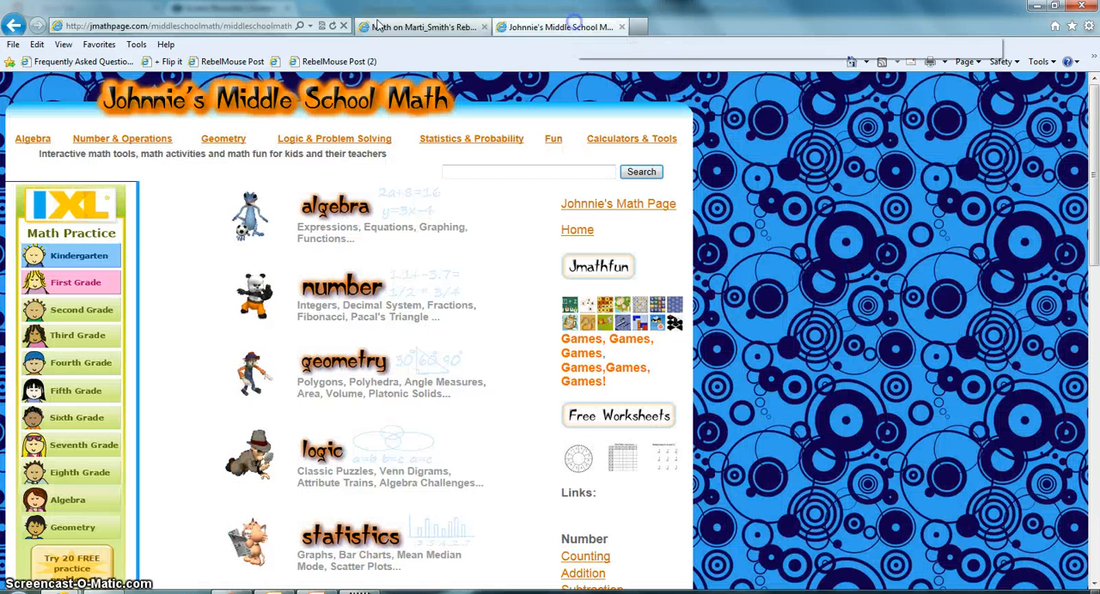
left_click(129, 26)
type("ww.")
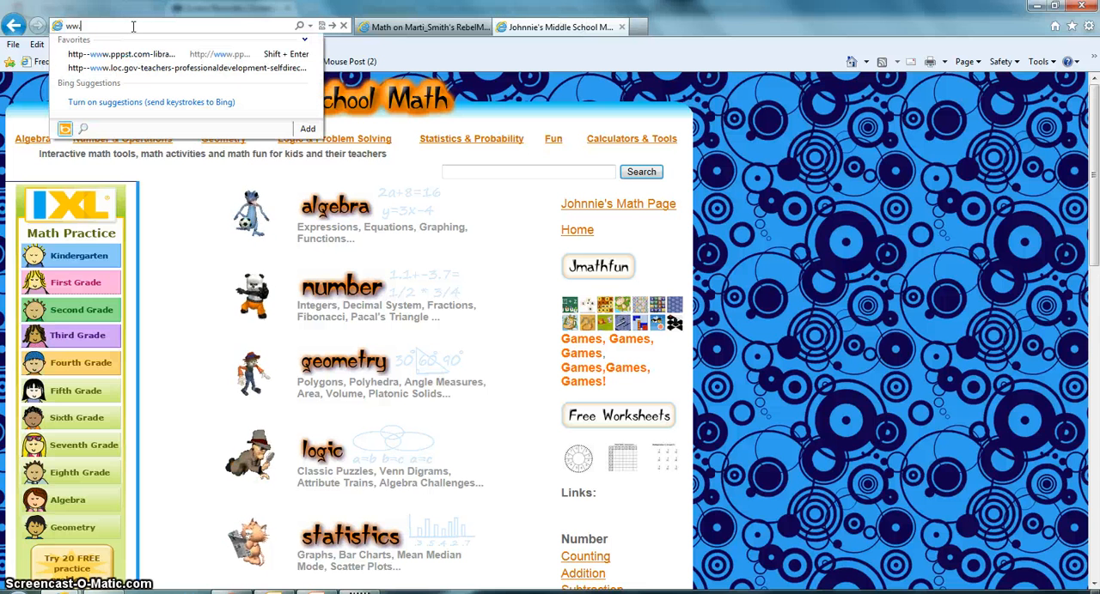
type("w.google.com")
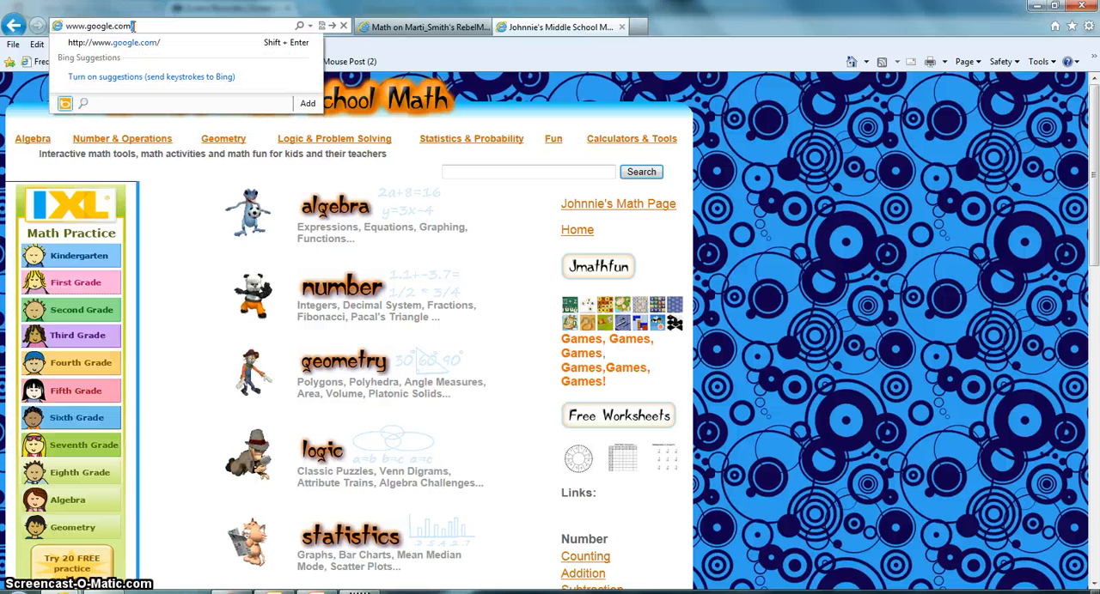
key("Return")
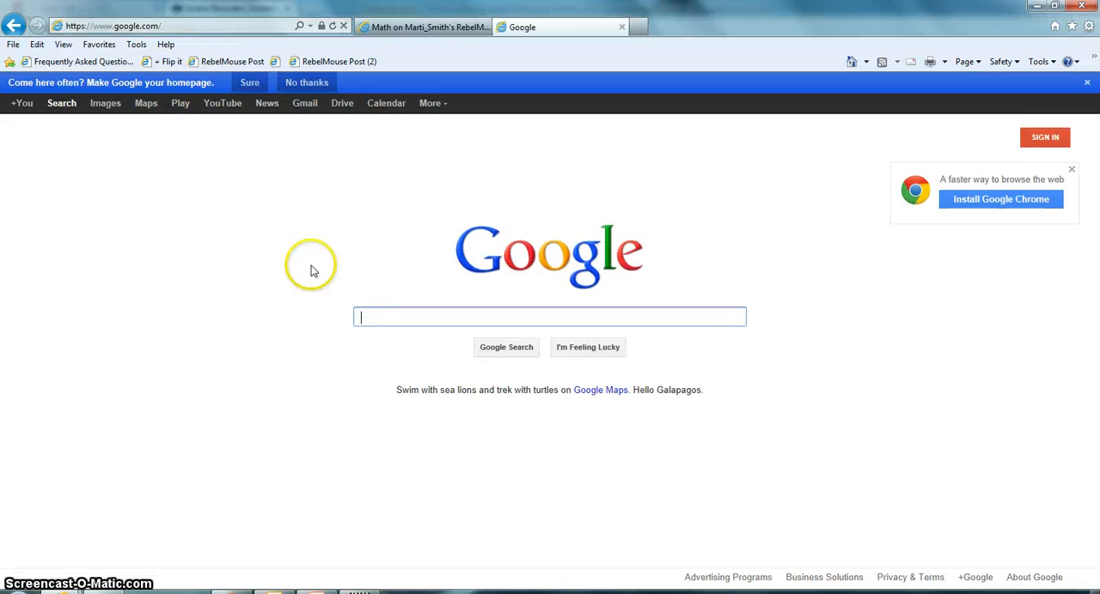
Search for "using web 2.0 in the classroom" and open the "Integrating Web 2.0 Tools into the Classroom" result
type("using ")
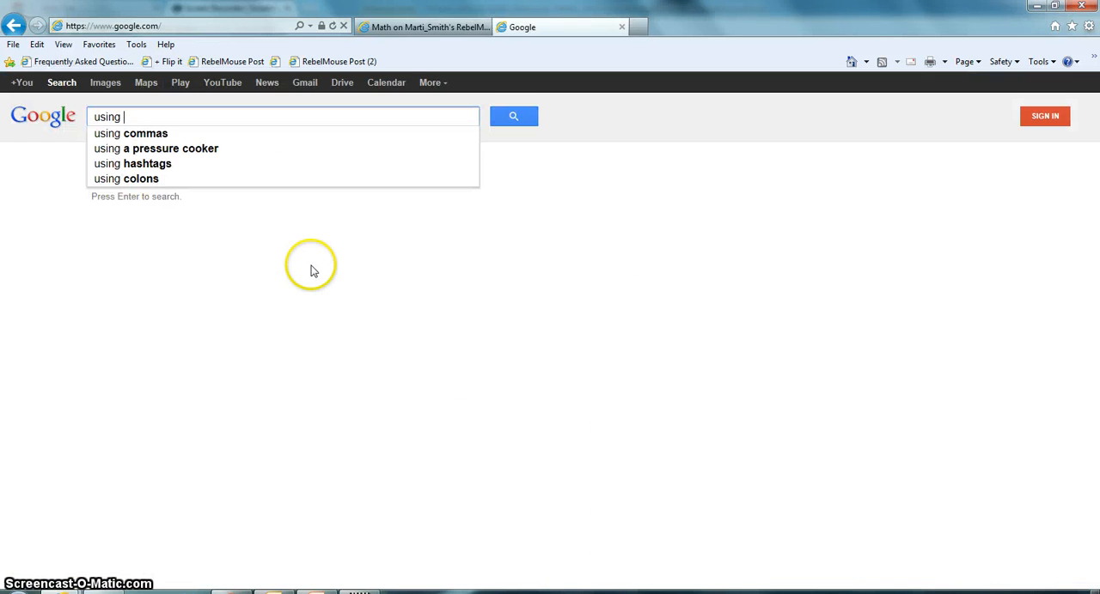
type("web 2")
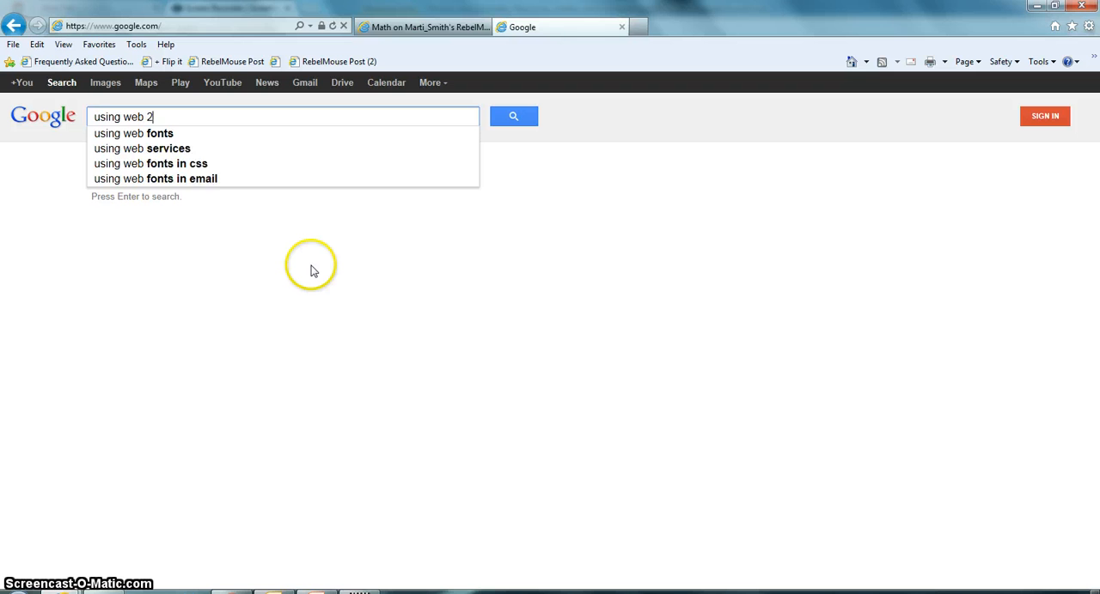
type(".0 in t")
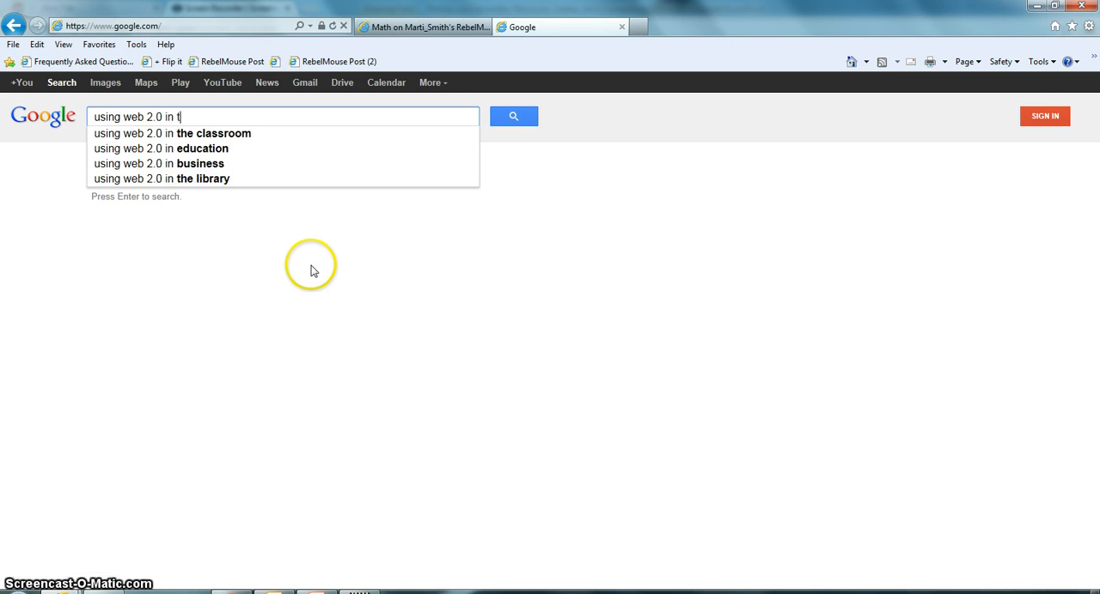
type("he classro")
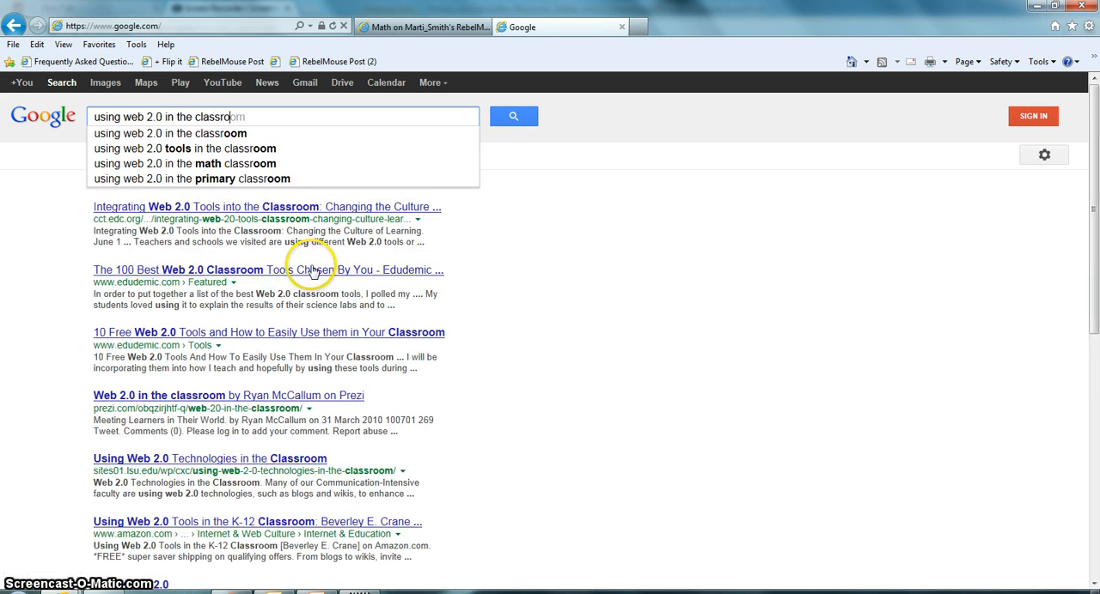
type("om")
key("Return")
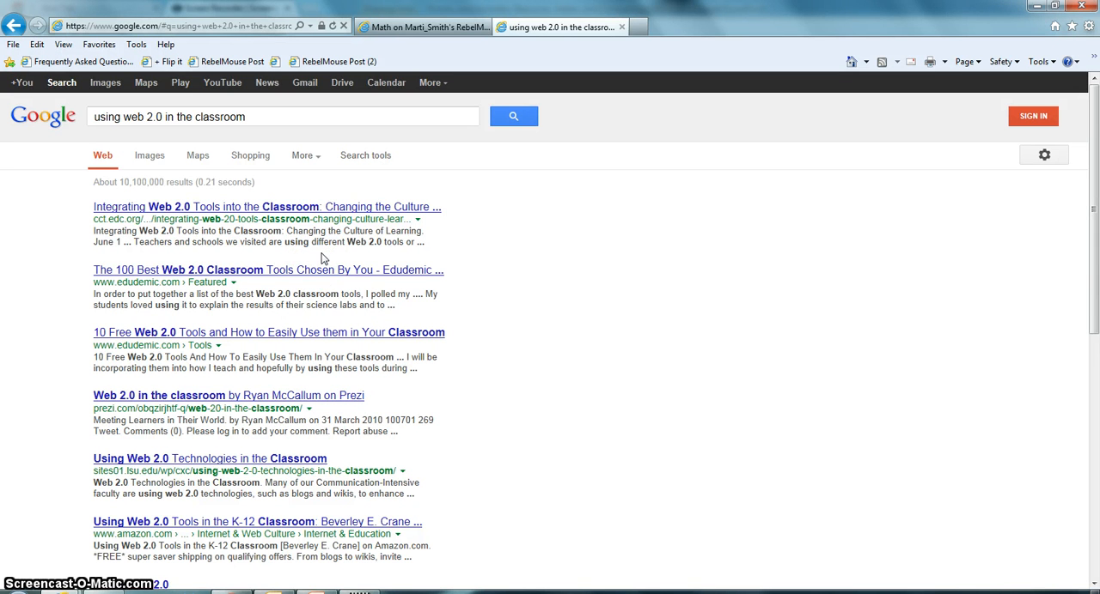
left_click(207, 210)
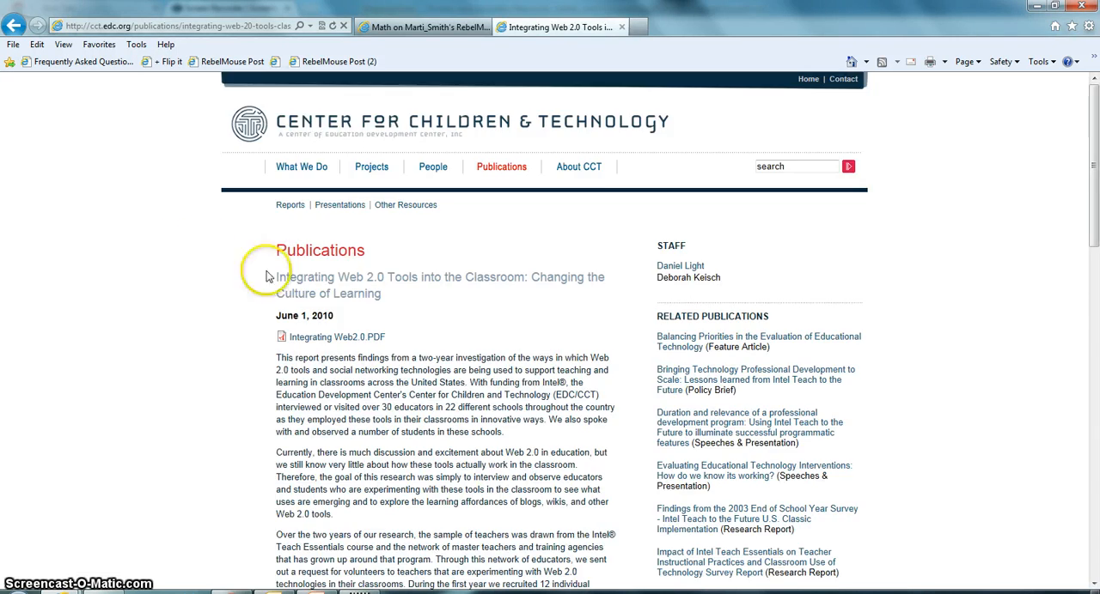
Skim the Web 2.0 tools article and start a RebelMouse post of it without an image
scroll(498, 348, "down", 10)
scroll(505, 341, "down", 2)
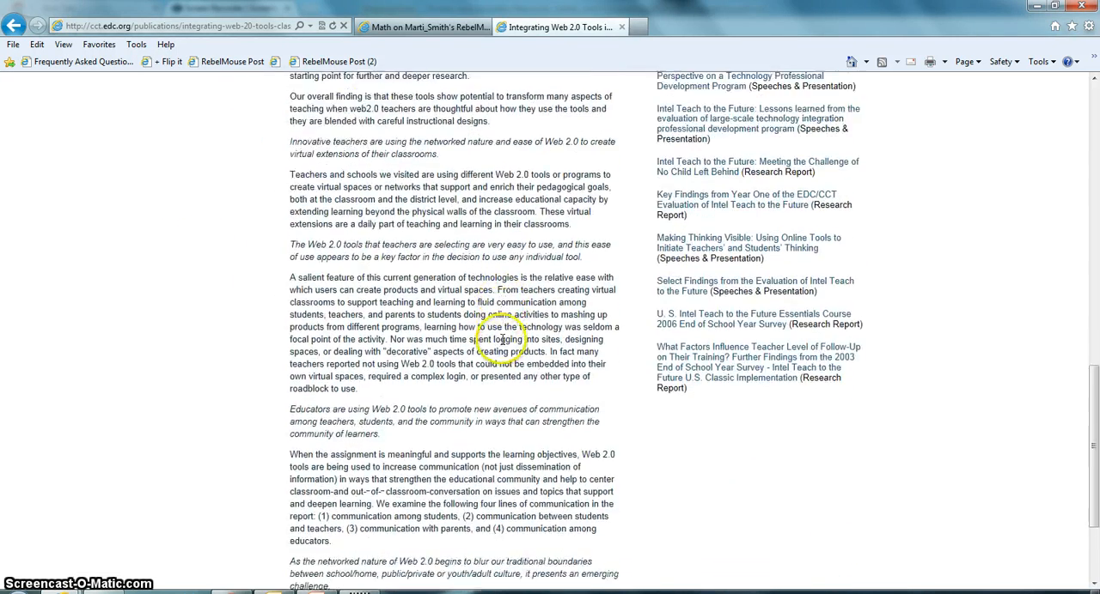
scroll(504, 341, "up", 3)
scroll(505, 341, "down", 4)
scroll(505, 334, "up", 15)
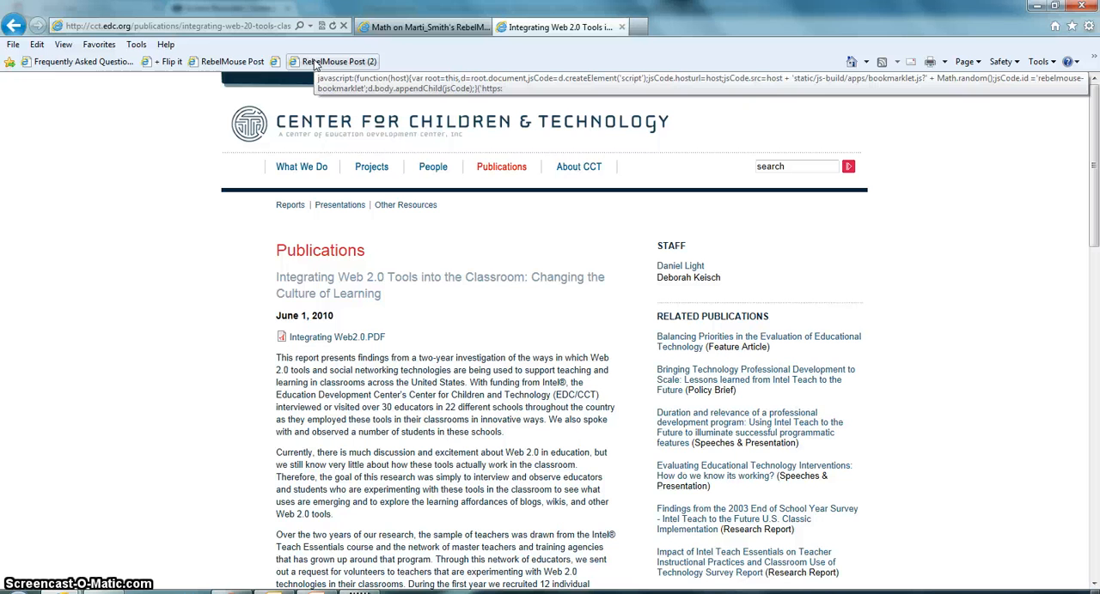
left_click_drag(314, 67, 429, 399)
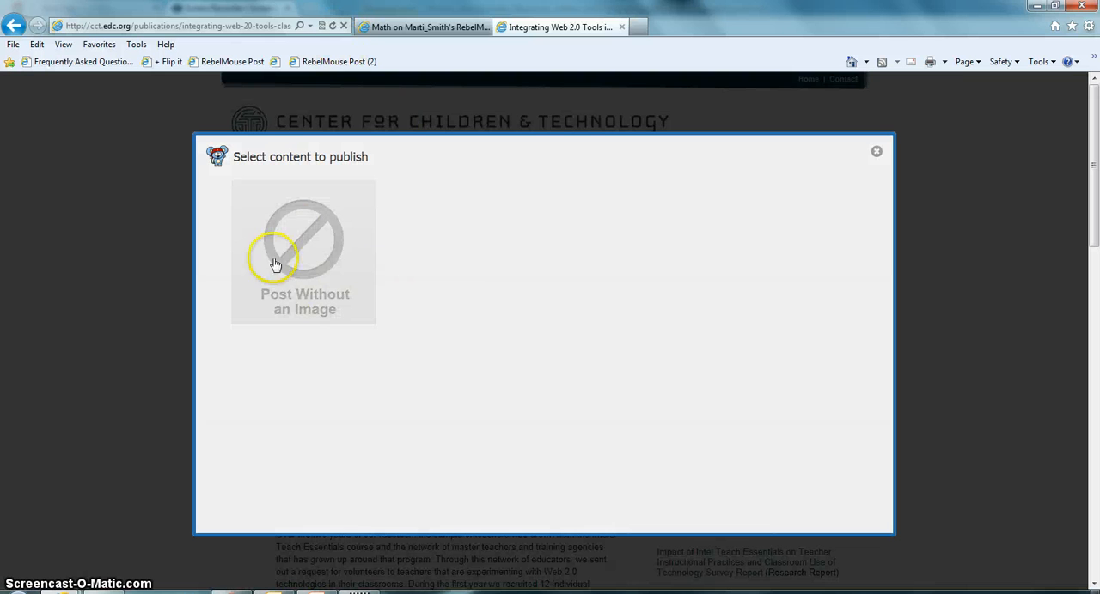
mouse_move(318, 251)
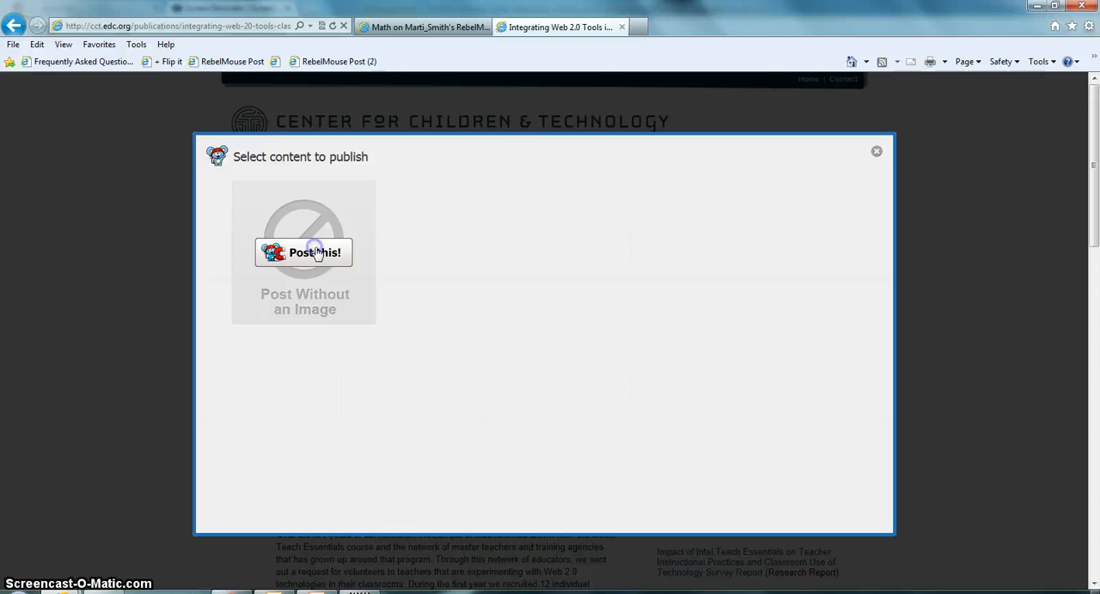
left_click(317, 251)
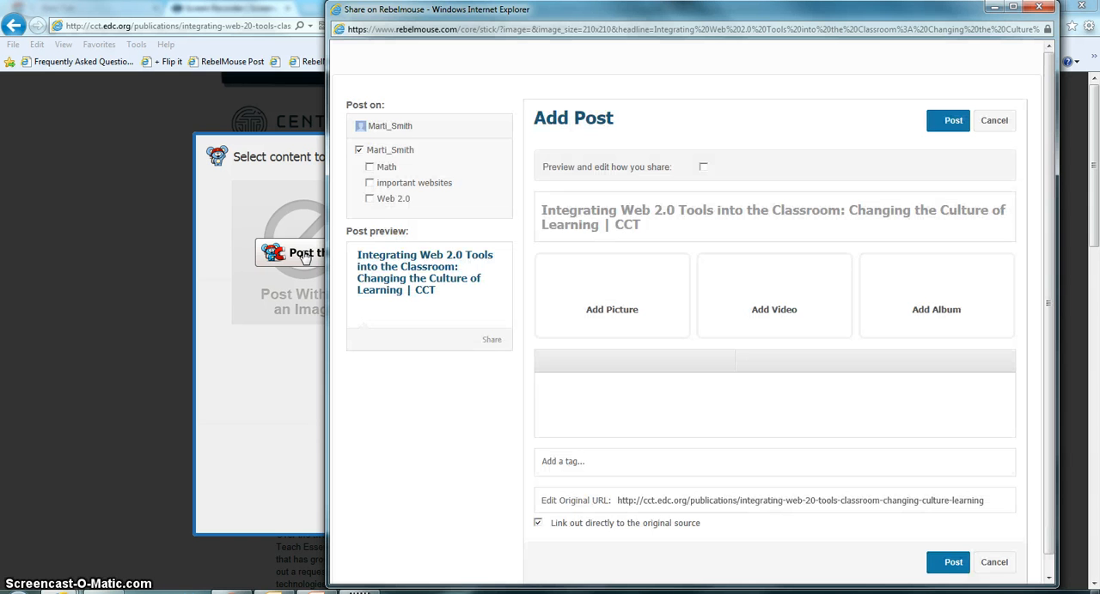
Publish the article to the main site and its Web 2.0 page only, without added media, and close the publishing window
left_click(369, 198)
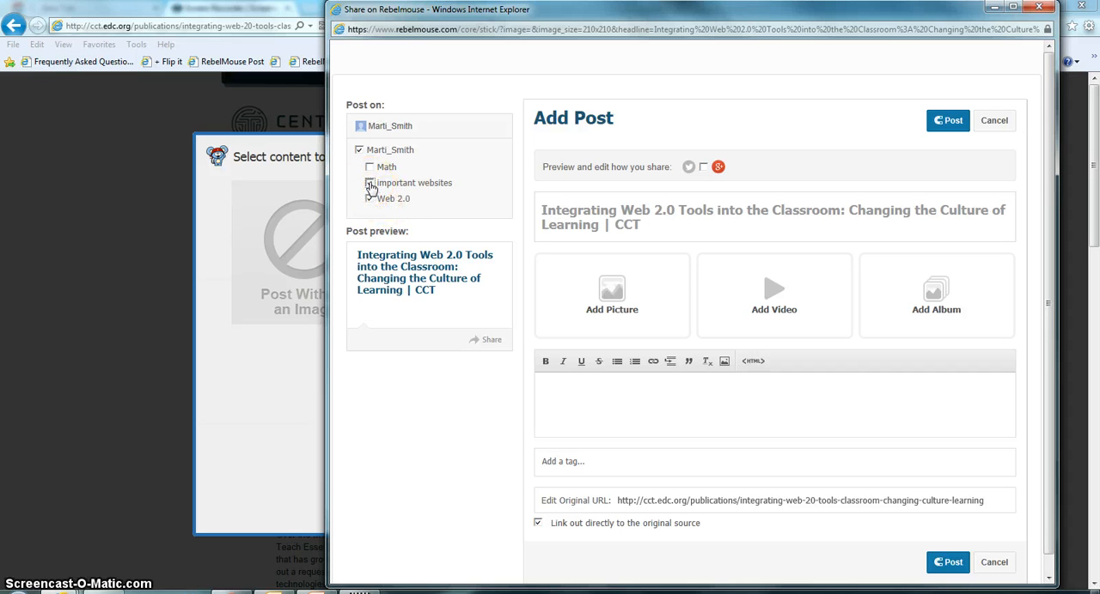
left_click(370, 184)
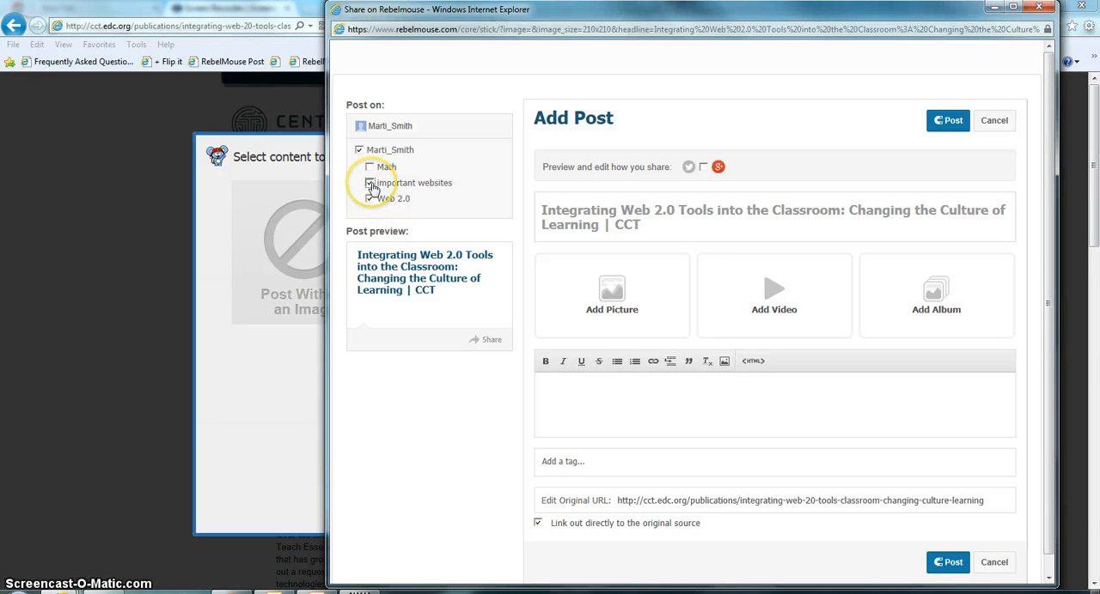
left_click(371, 184)
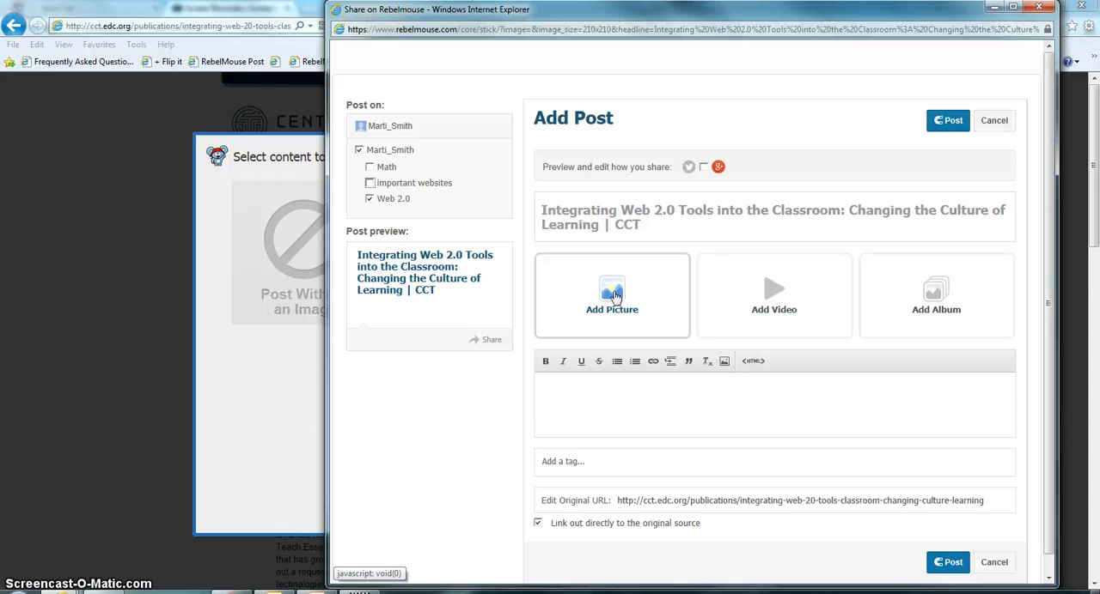
left_click(611, 294)
left_click(770, 295)
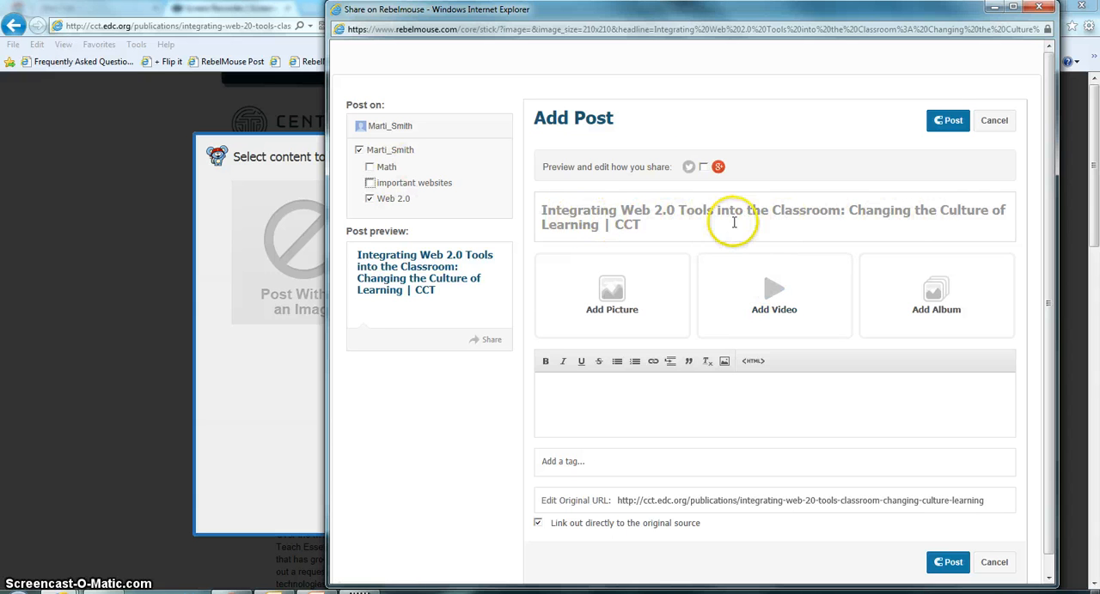
left_click(952, 122)
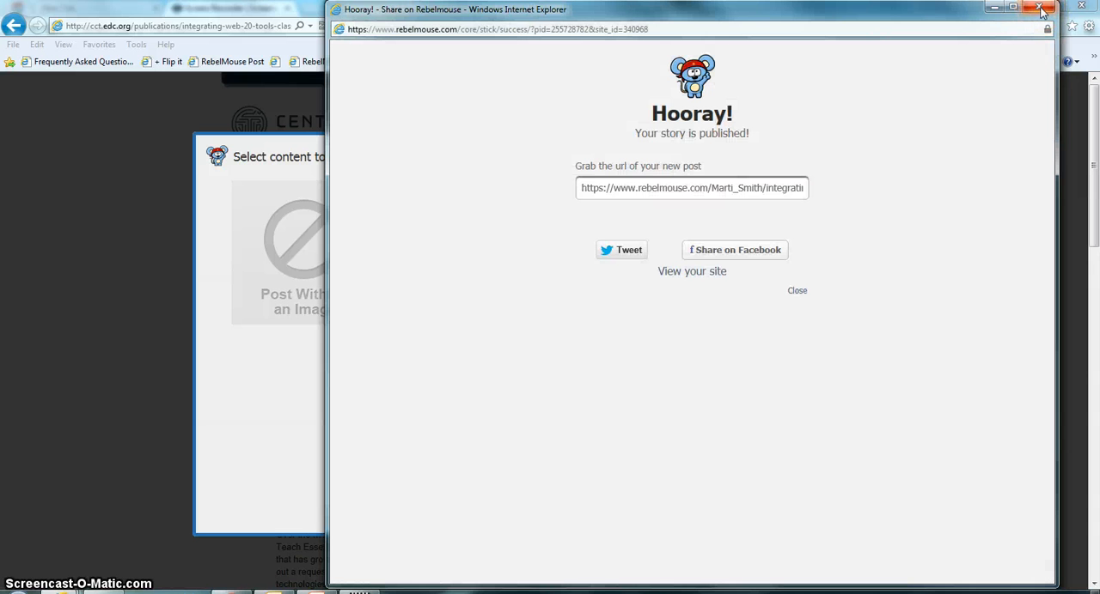
left_click(1039, 9)
Check the new post on the RebelMouse site's Web 2.0 page, dismissing the leftover content picker on the article page
left_click(434, 26)
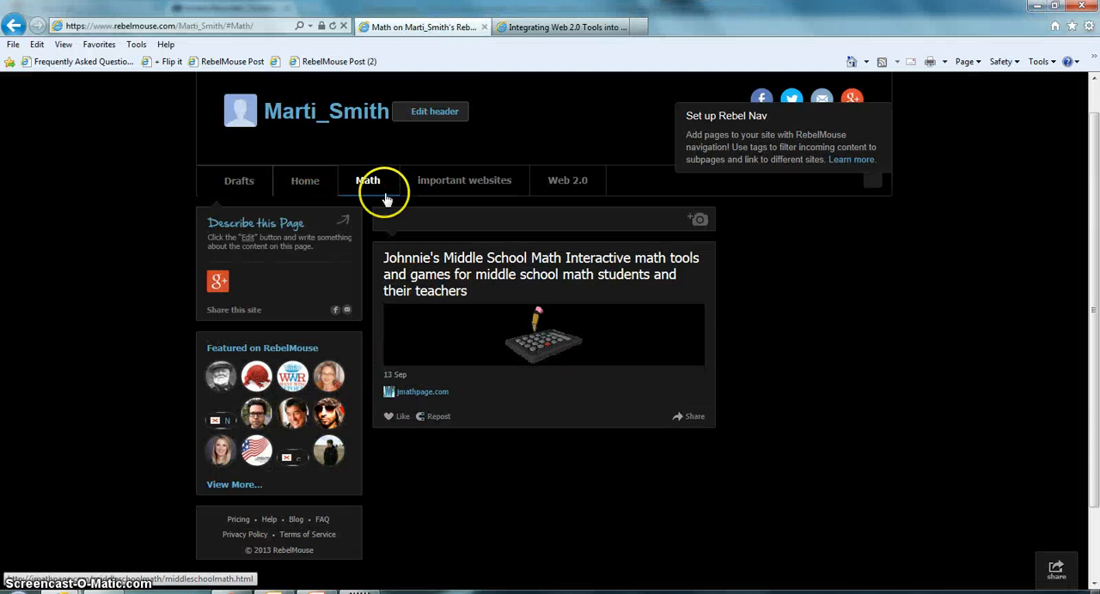
left_click(567, 182)
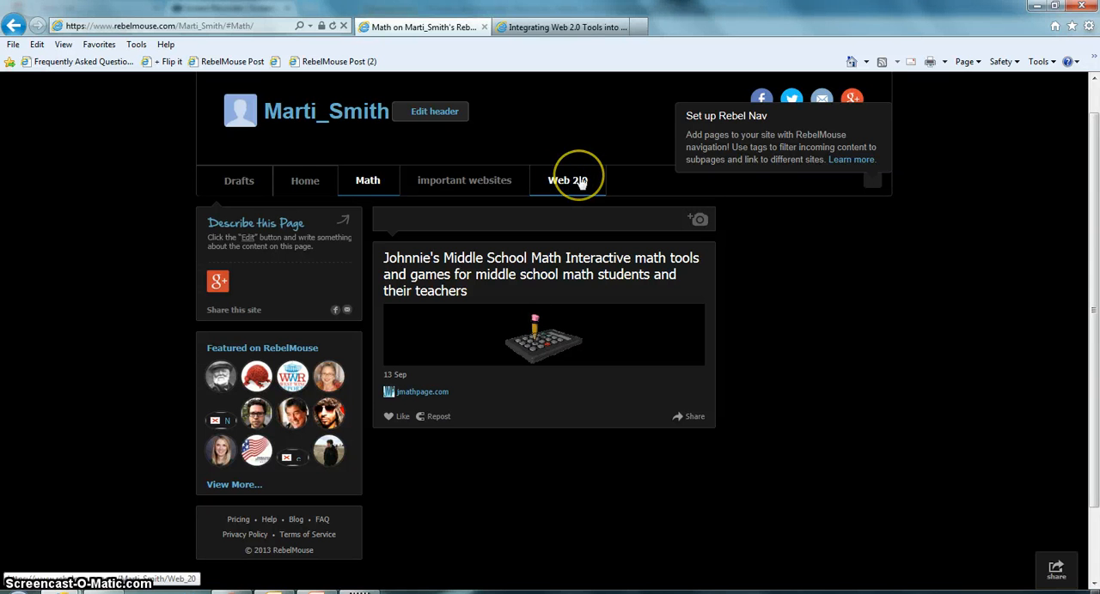
left_click(581, 183)
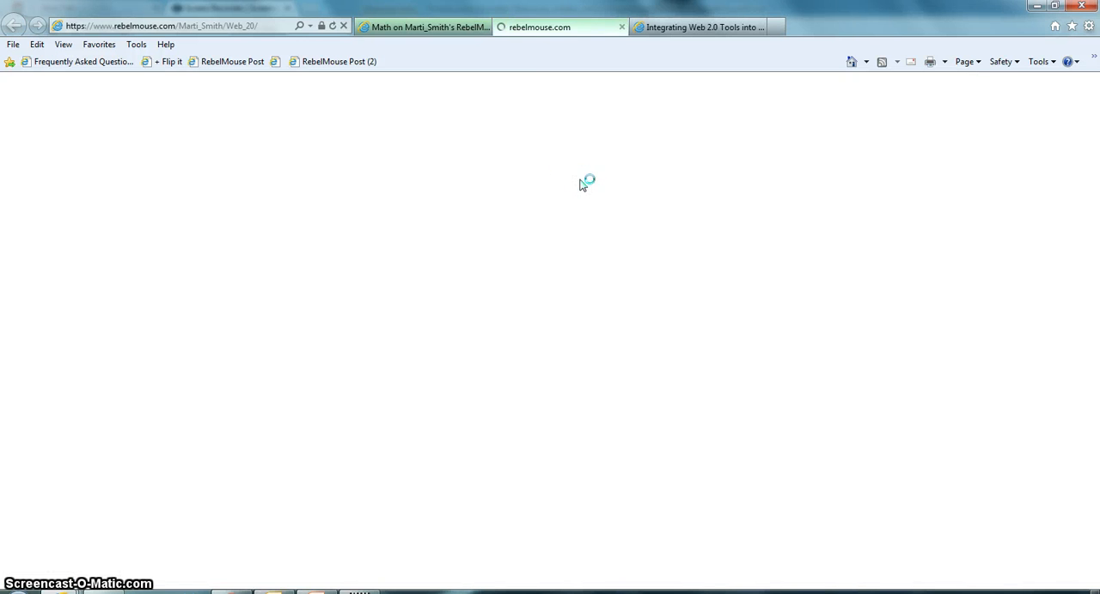
left_click(552, 30)
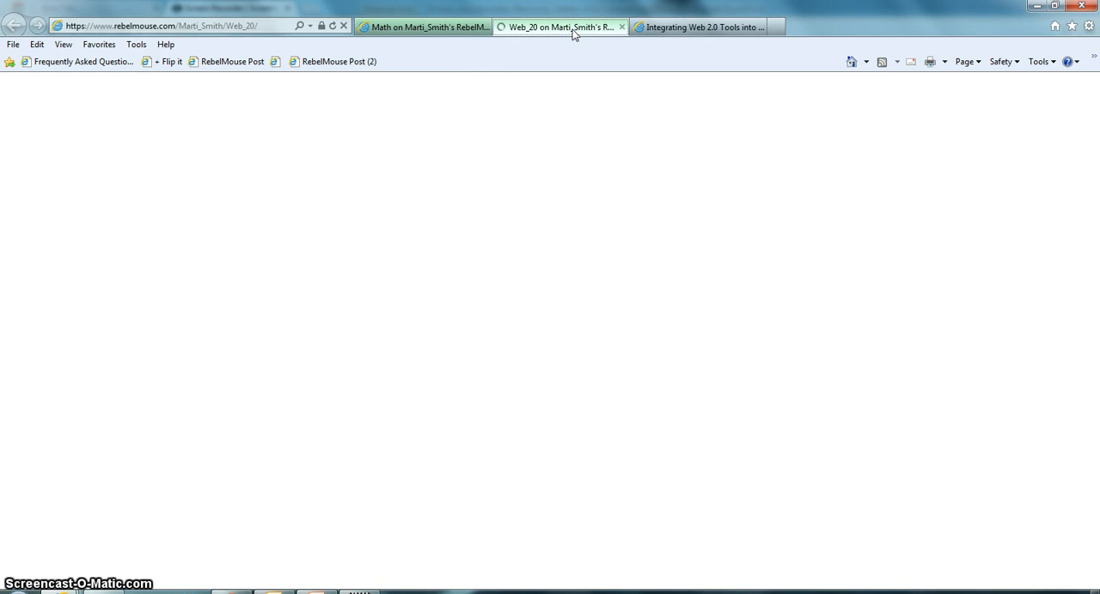
left_click(726, 30)
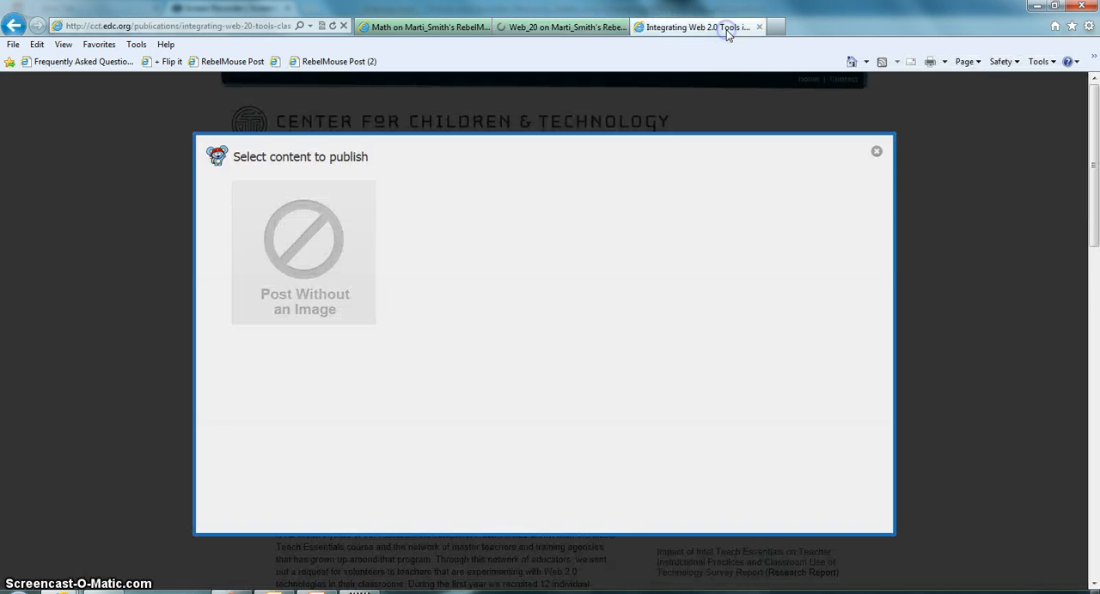
left_click(876, 151)
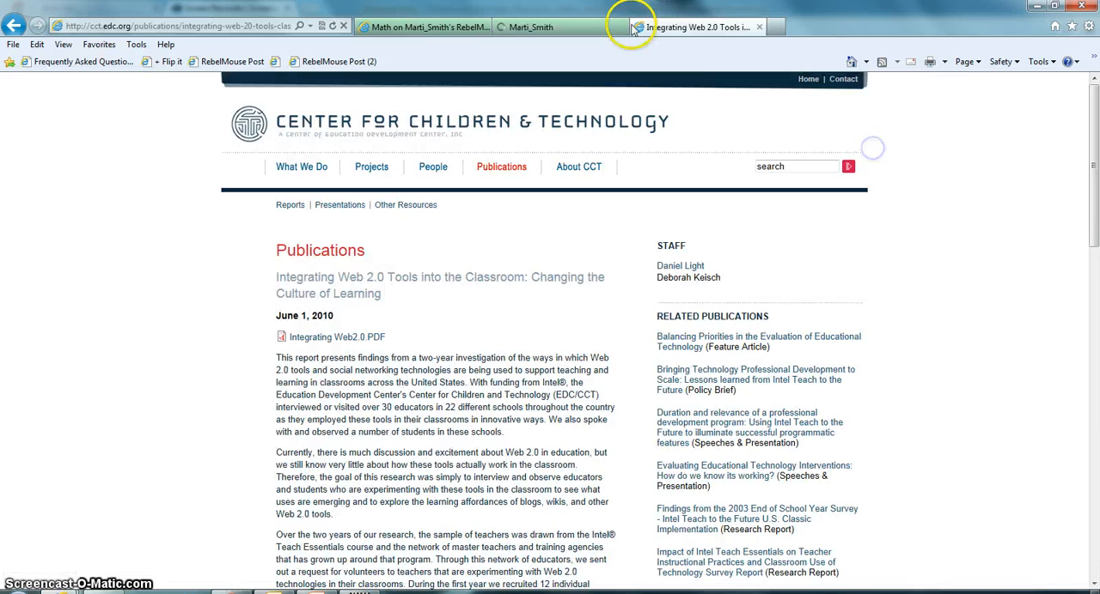
left_click(585, 29)
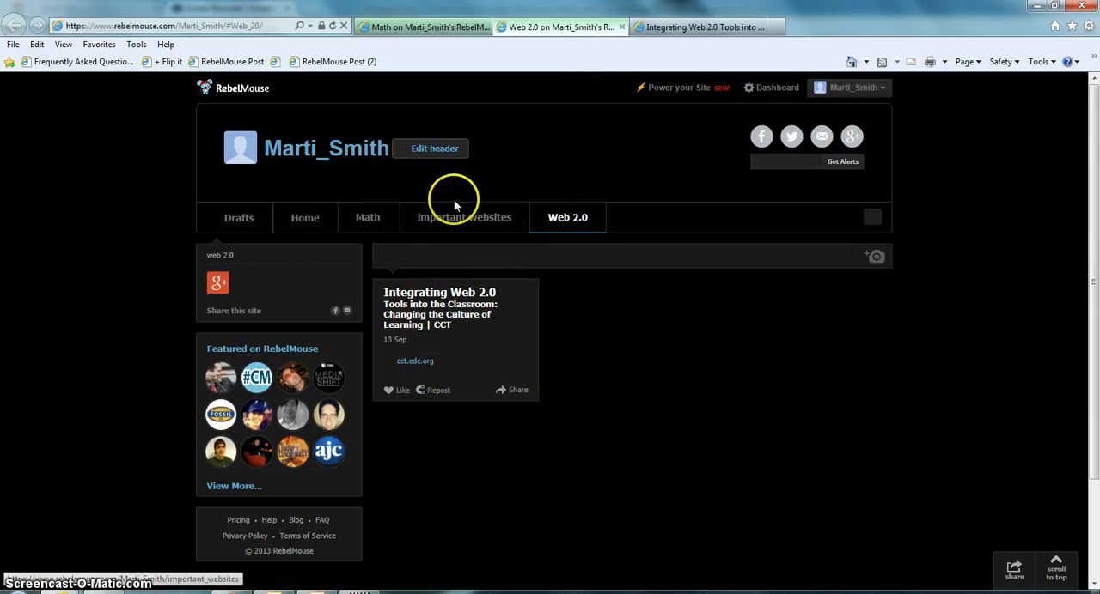
Look through the RebelMouse dashboard's Email, Goodies, Embed, Stats, Help, Drafts and Design sections
left_click(769, 90)
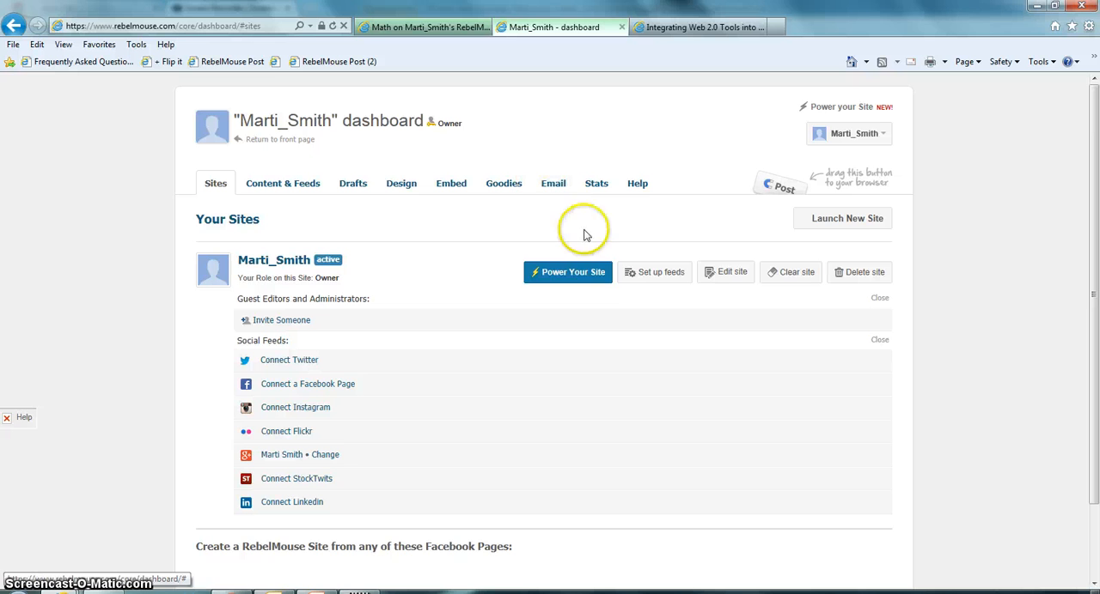
left_click(556, 181)
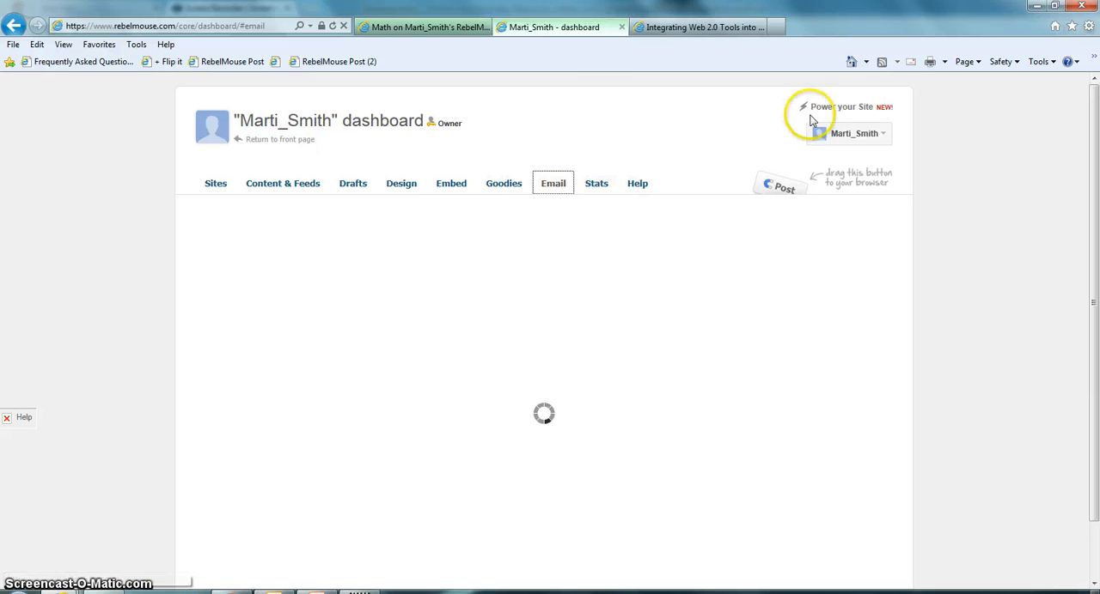
left_click(505, 184)
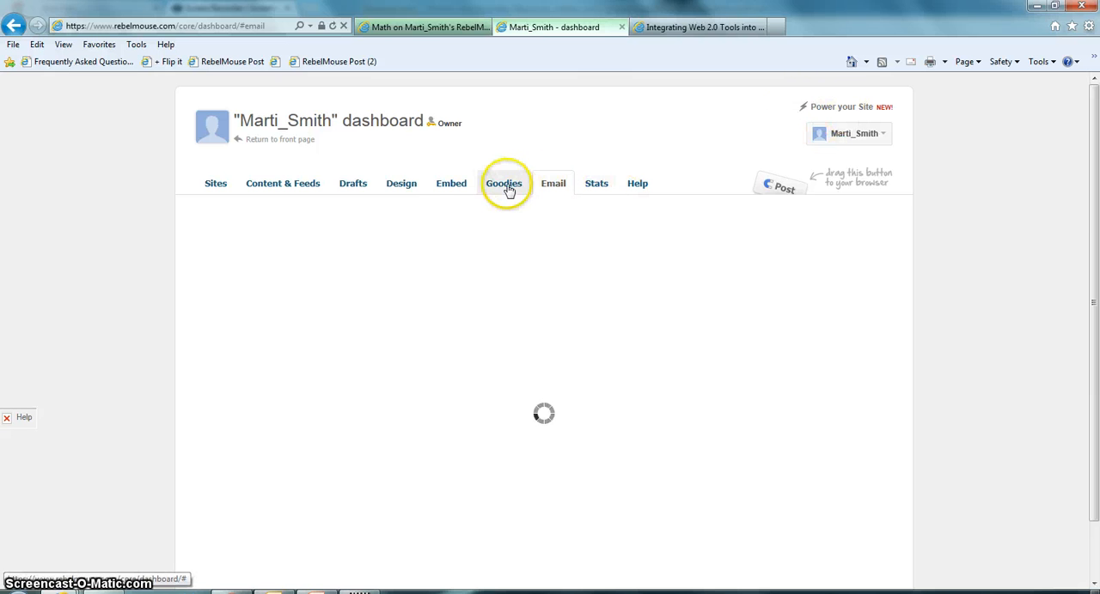
left_click(456, 189)
left_click(594, 187)
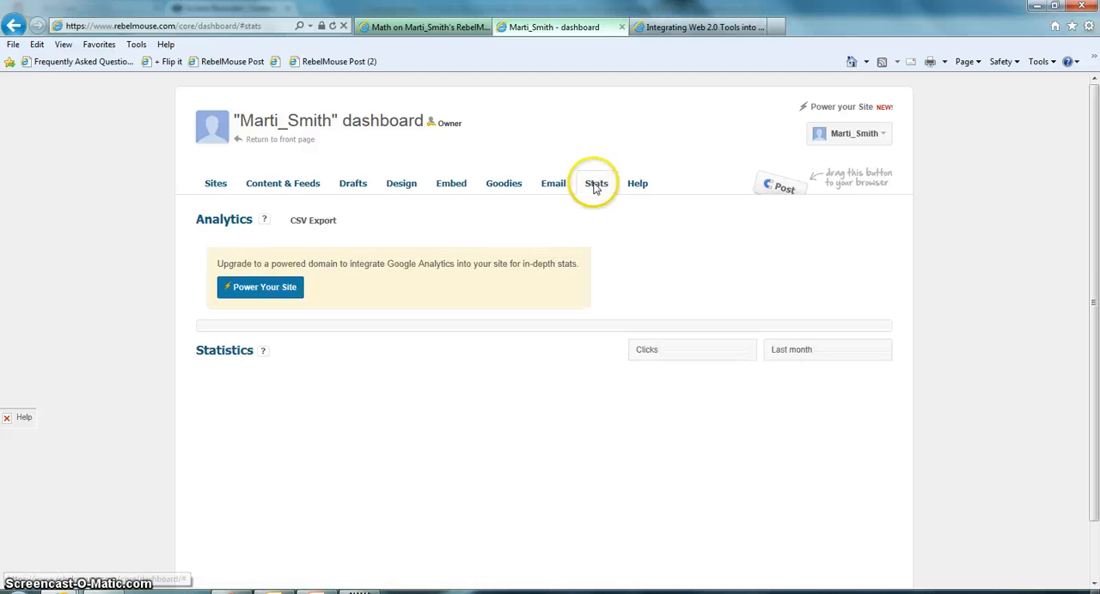
left_click(636, 186)
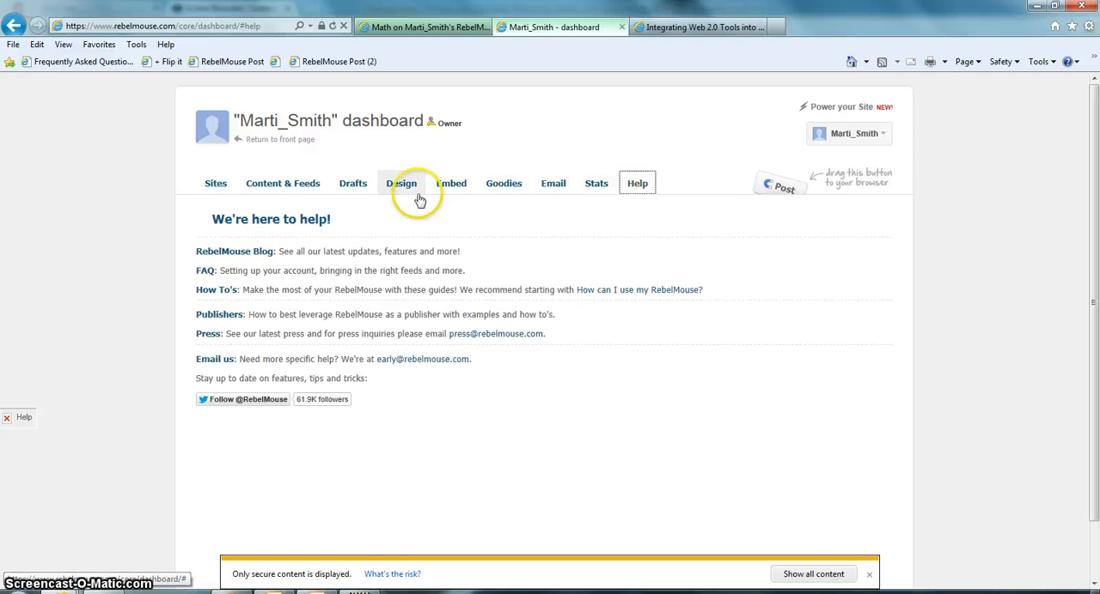
left_click(352, 188)
left_click(410, 189)
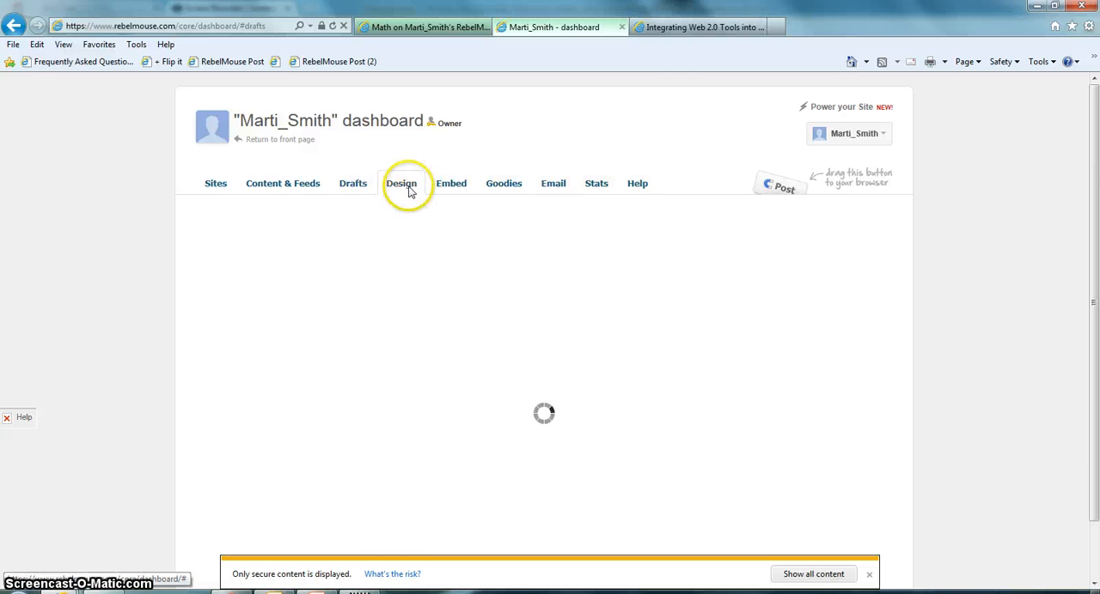
left_click(451, 191)
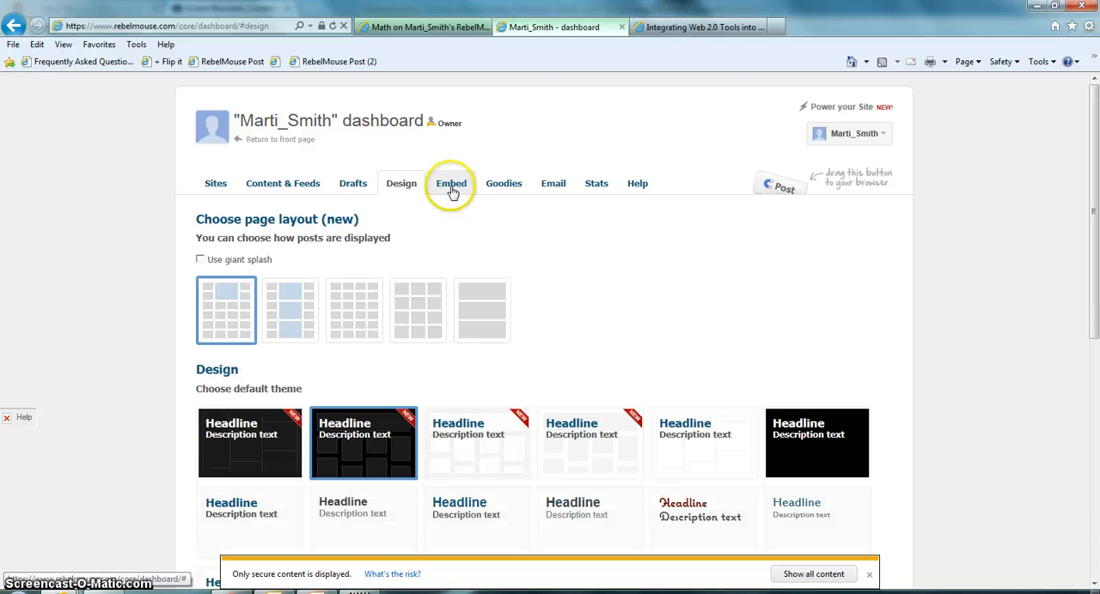
Launch a new RebelMouse site named with the owner's last and first name joined by an underscore, copying the existing site
left_click(880, 135)
left_click(849, 180)
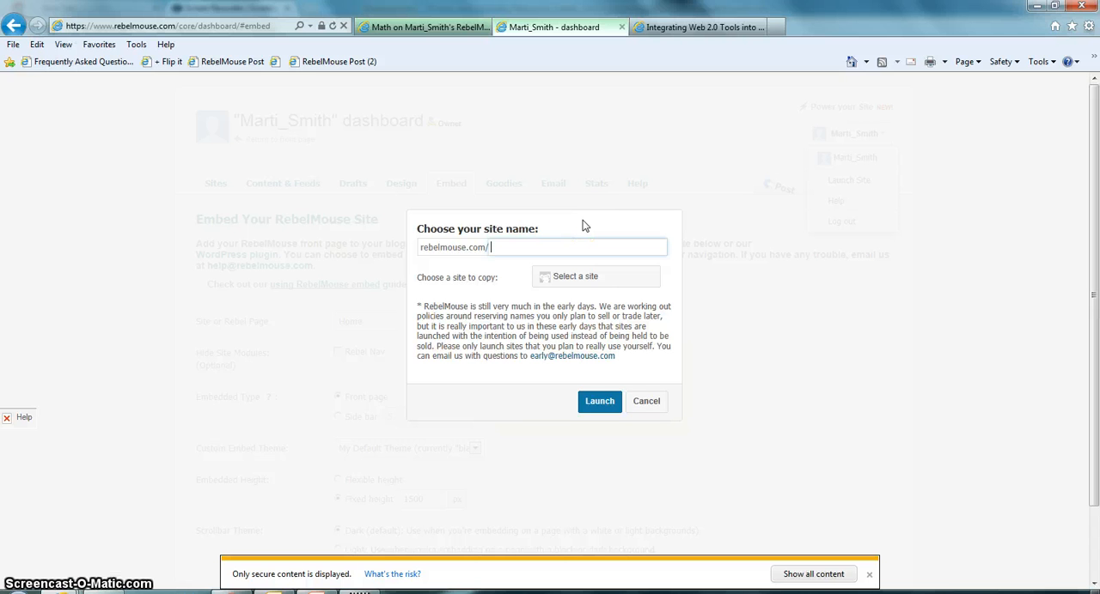
type("smith")
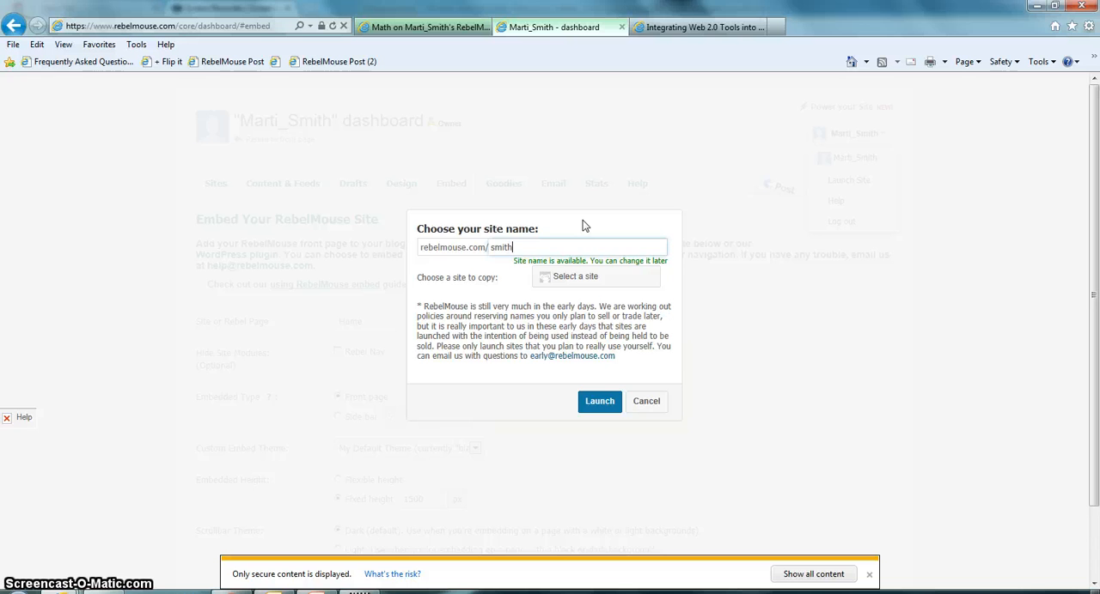
type("-")
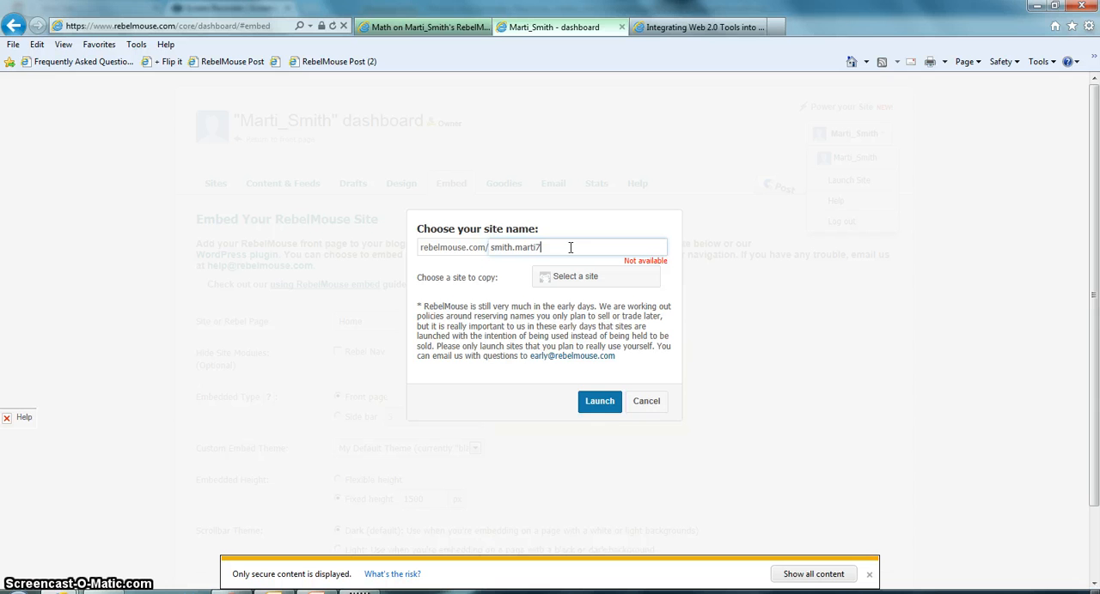
key("BackSpace")
key("BackSpace")
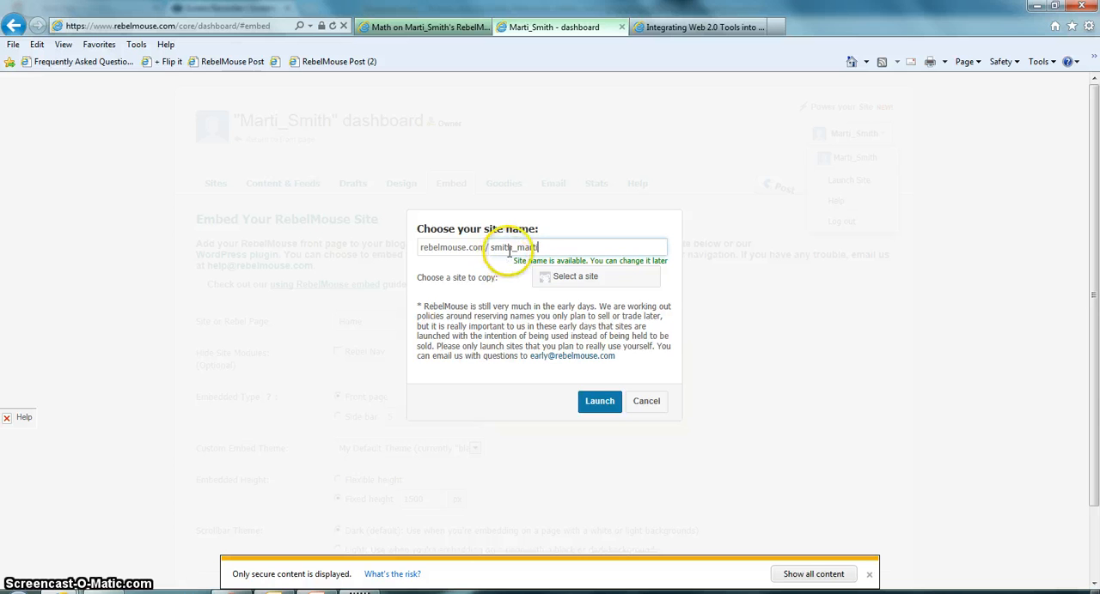
left_click(604, 411)
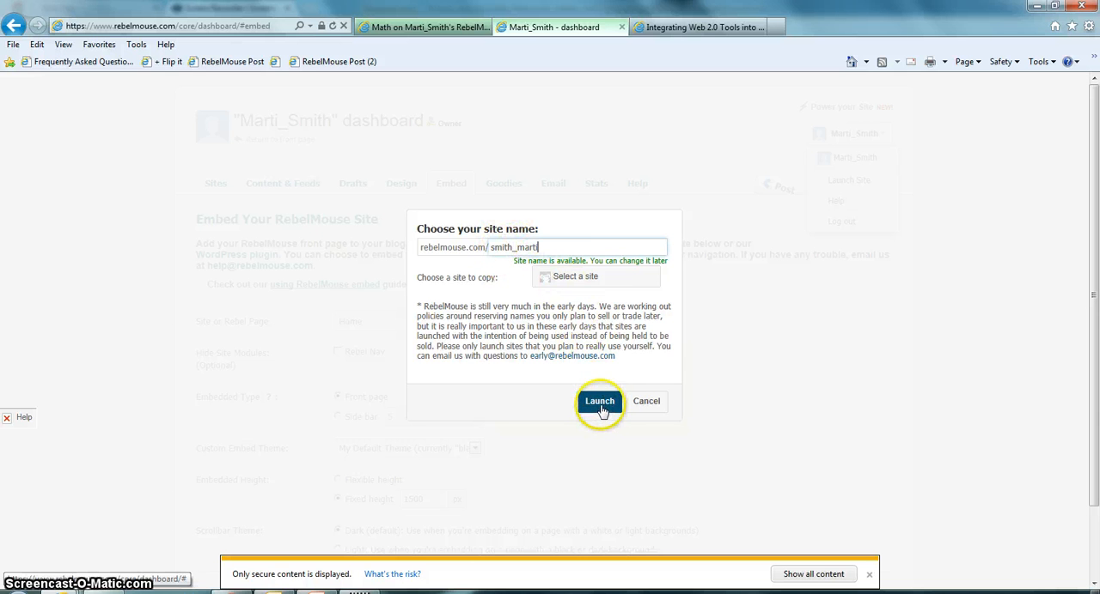
left_click(597, 280)
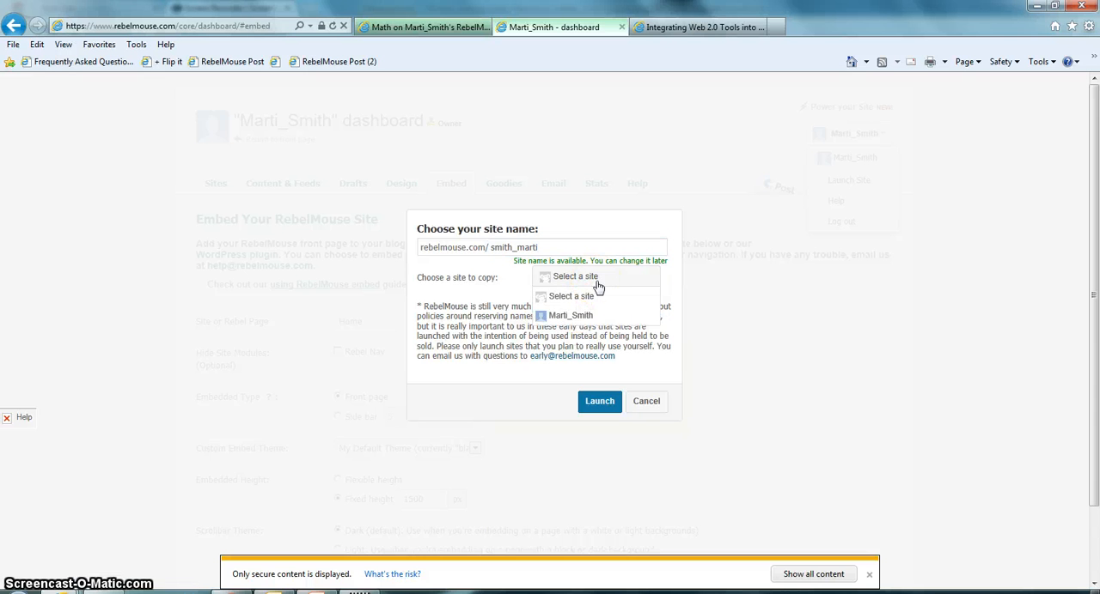
left_click(582, 316)
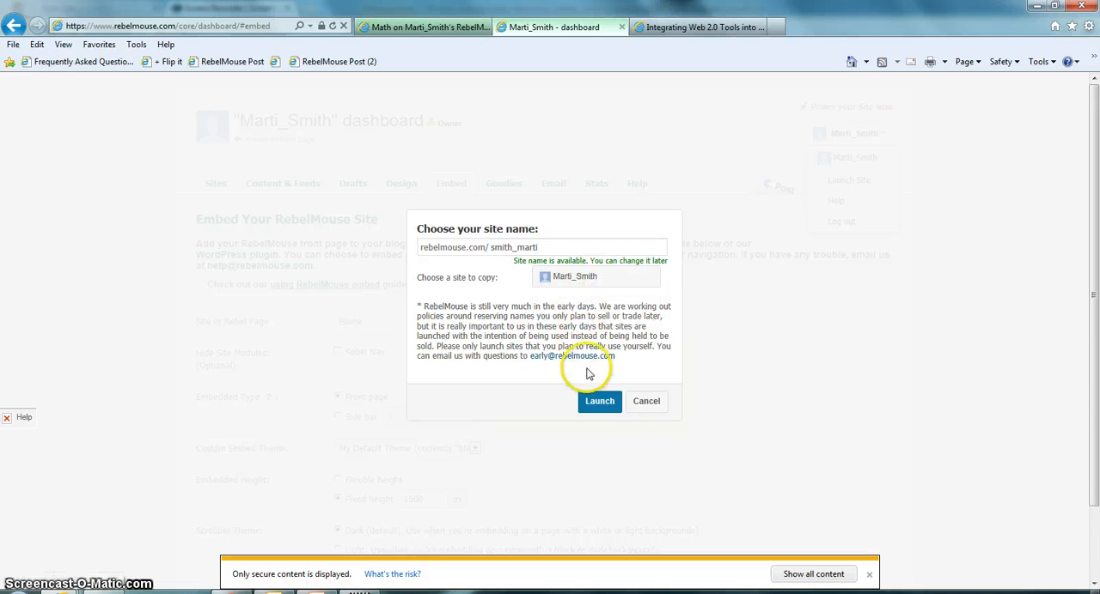
left_click(601, 404)
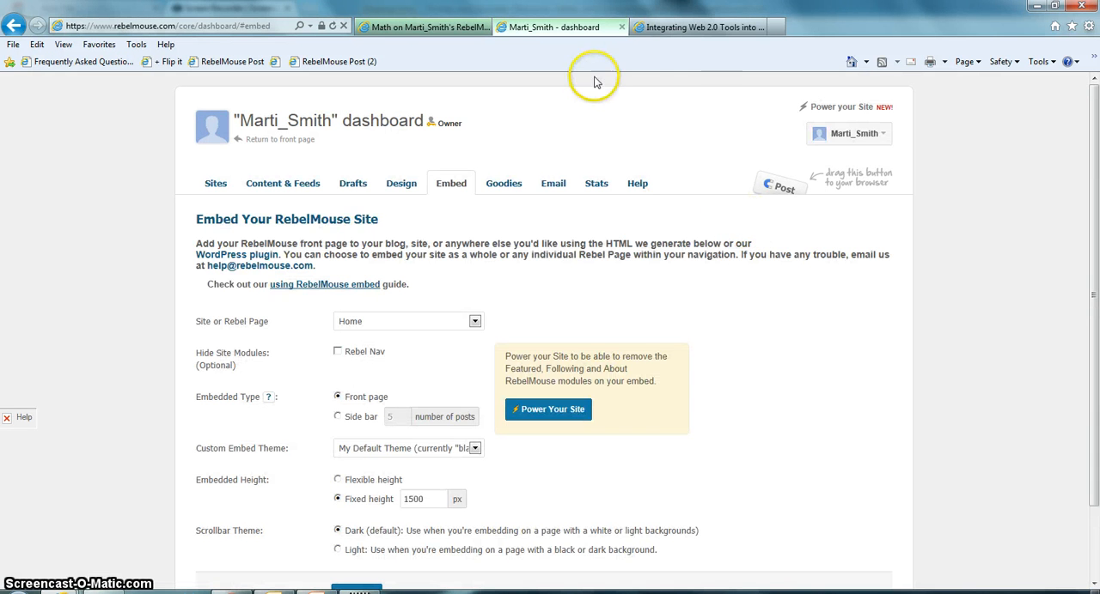
left_click(746, 27)
left_click(230, 26)
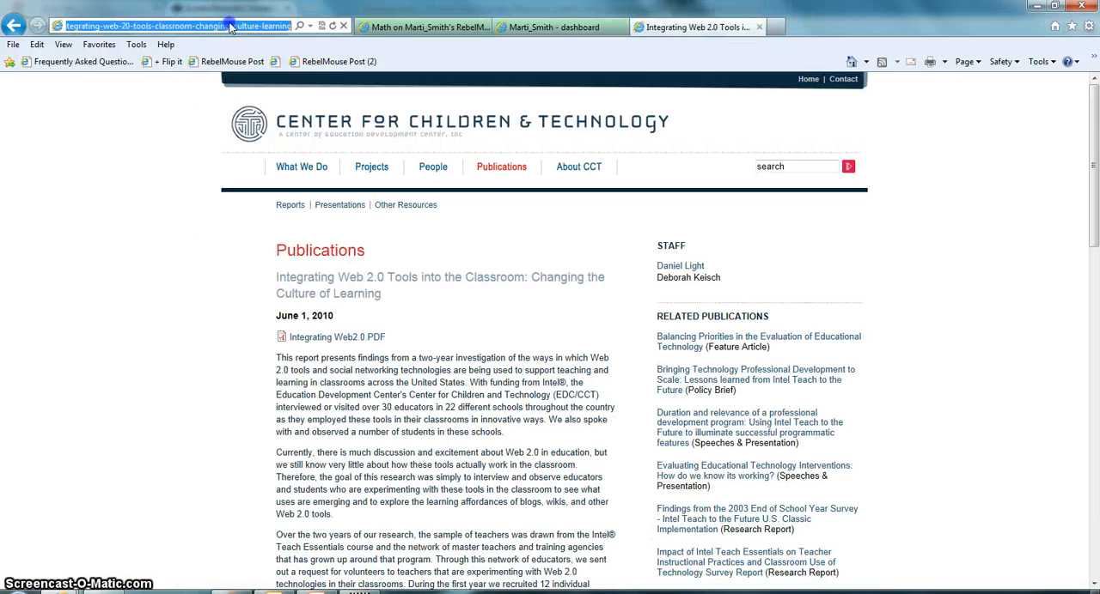
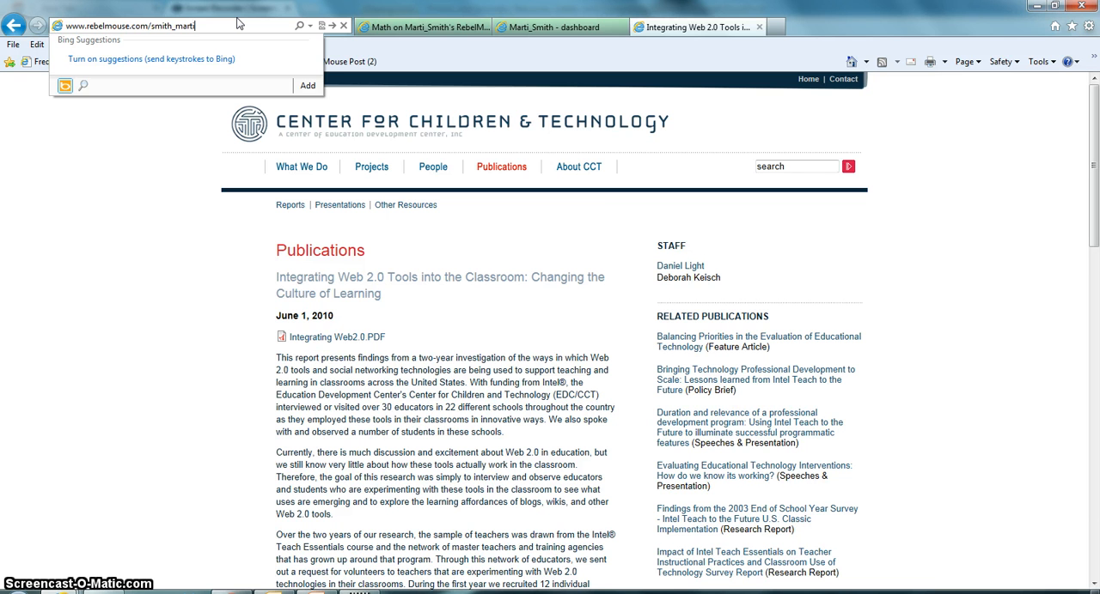
key("Return")
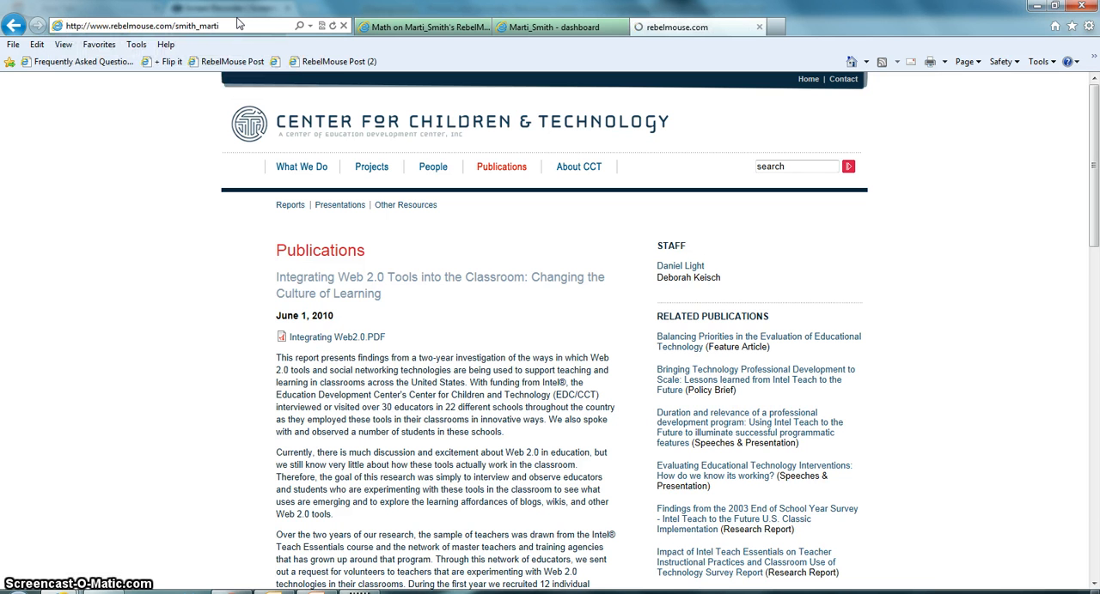